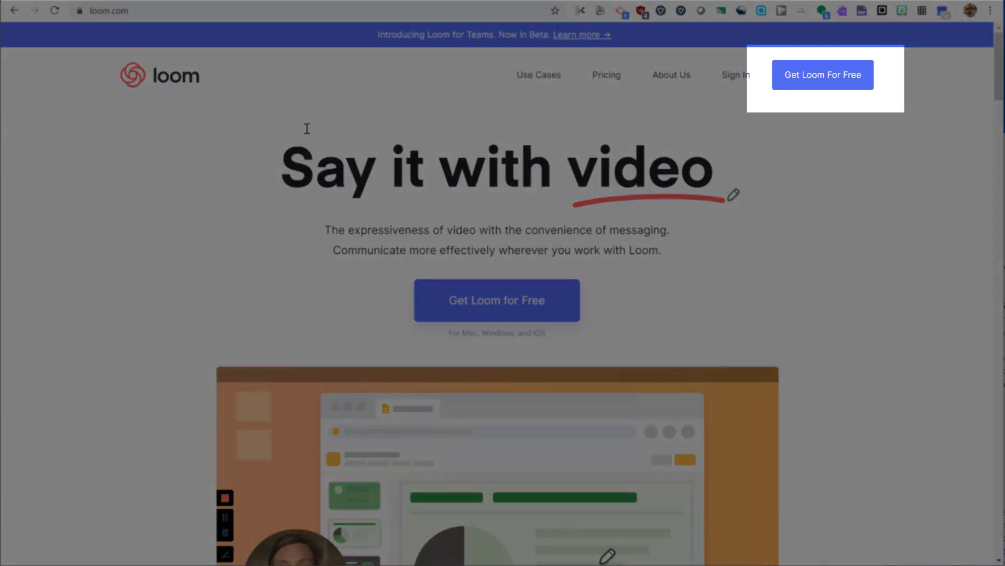
Sign up for Loom with a Google account and choose teacher as the intended use
{"action": "left_click", "coordinate": [823, 74]}
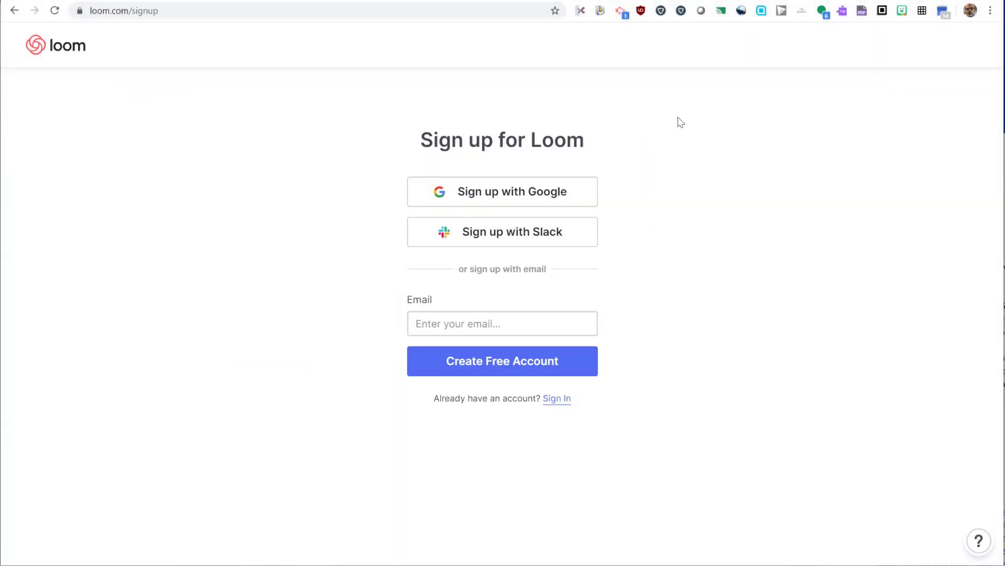
{"action": "left_click", "coordinate": [533, 192]}
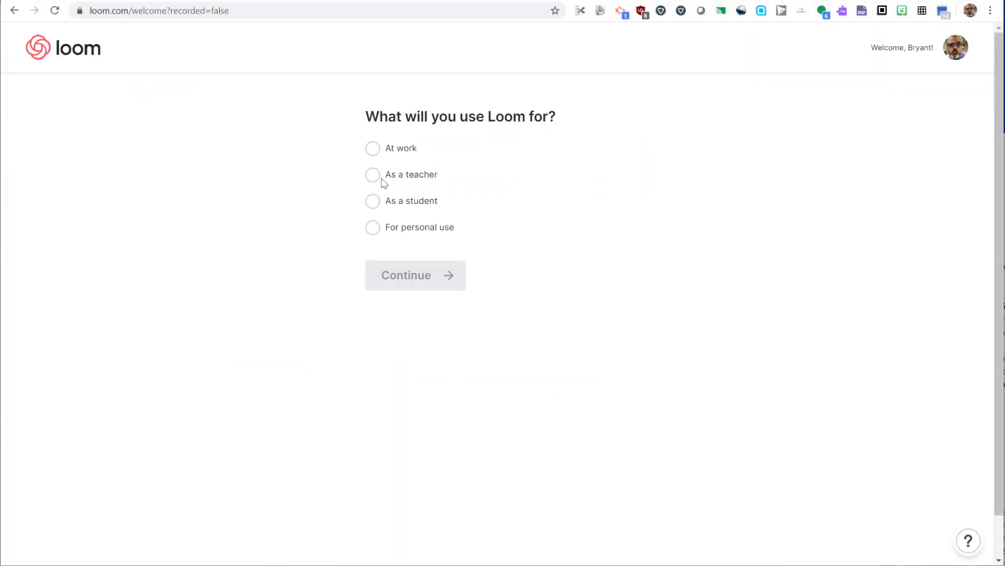
{"action": "left_click", "coordinate": [372, 175]}
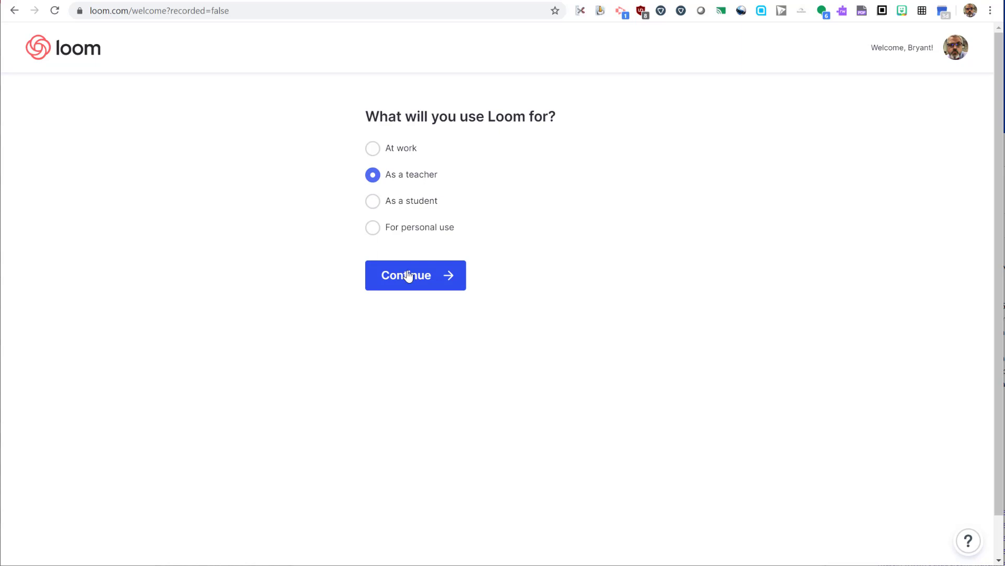
{"action": "left_click", "coordinate": [408, 276]}
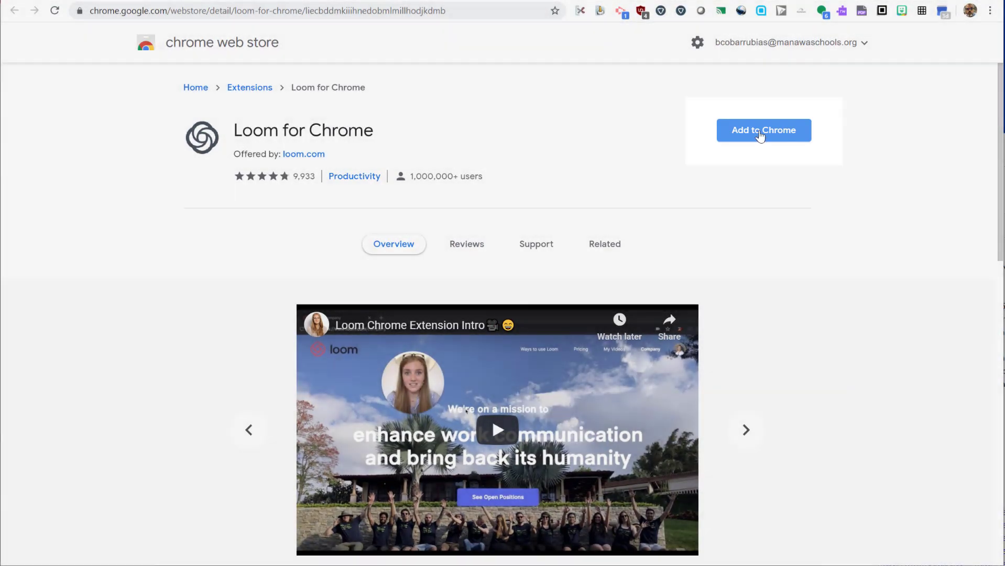
Install the Loom for Chrome extension and reposition its icon in the browser toolbar
{"action": "left_click", "coordinate": [759, 131]}
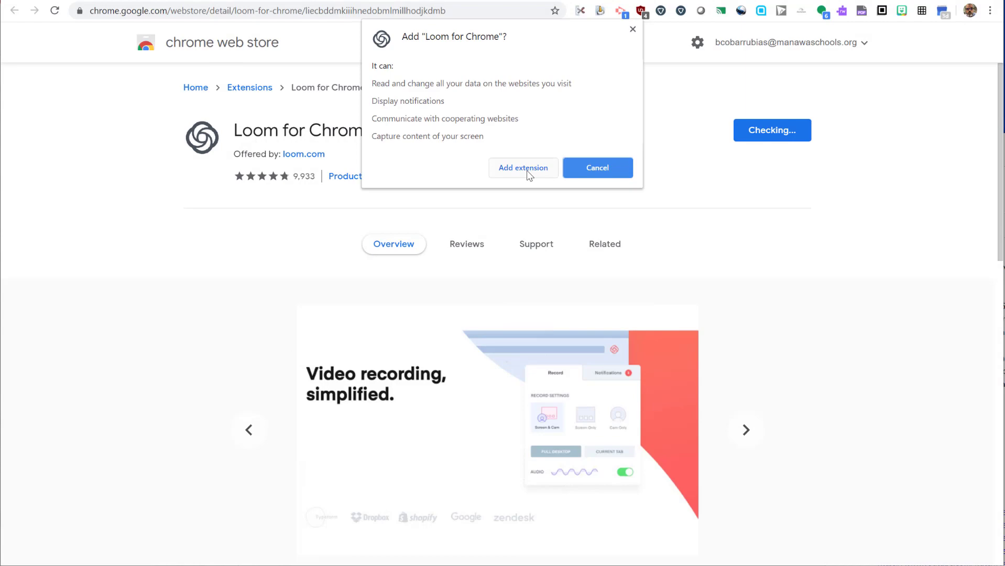
{"action": "left_click", "coordinate": [527, 170]}
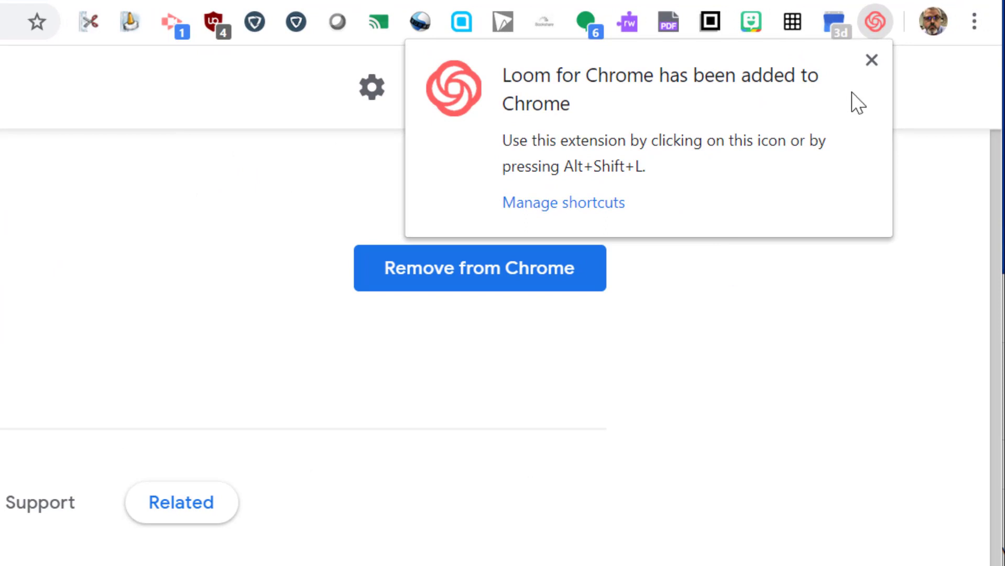
{"action": "left_click", "coordinate": [871, 61]}
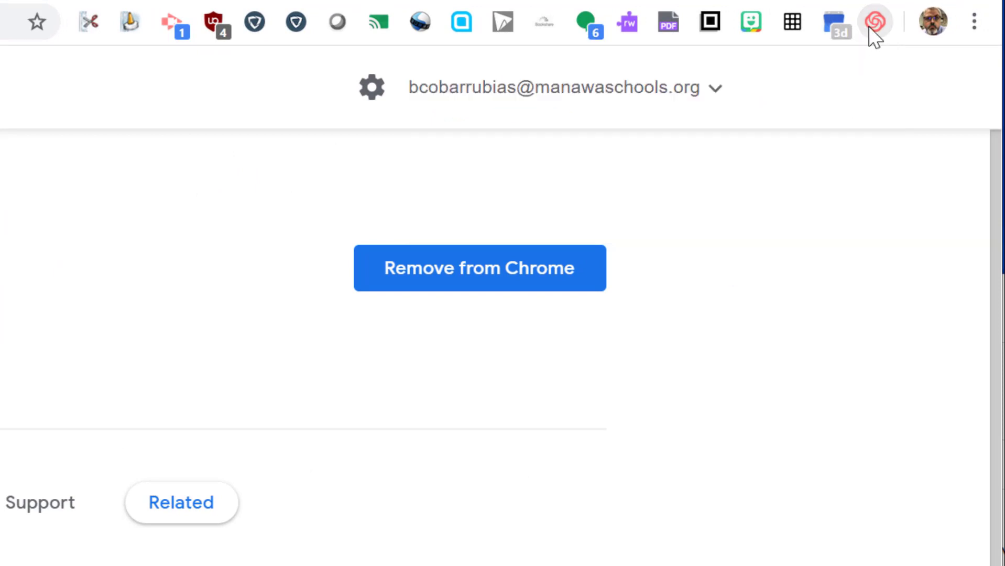
{"action": "left_click_drag", "start_coordinate": [873, 24], "coordinate": [80, 29]}
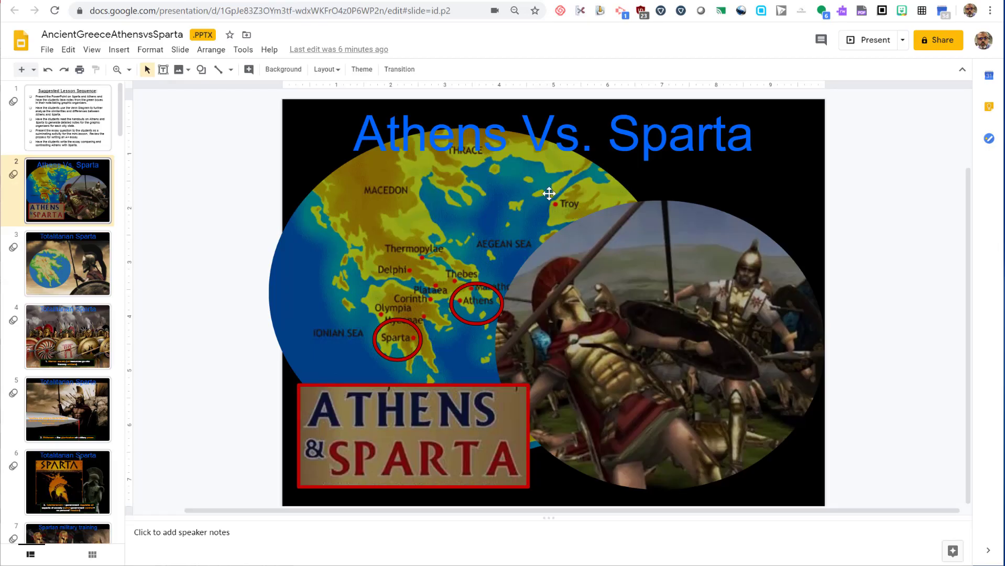
Open the Loom recorder over the slides and allow it to use the camera
{"action": "left_click", "coordinate": [562, 12]}
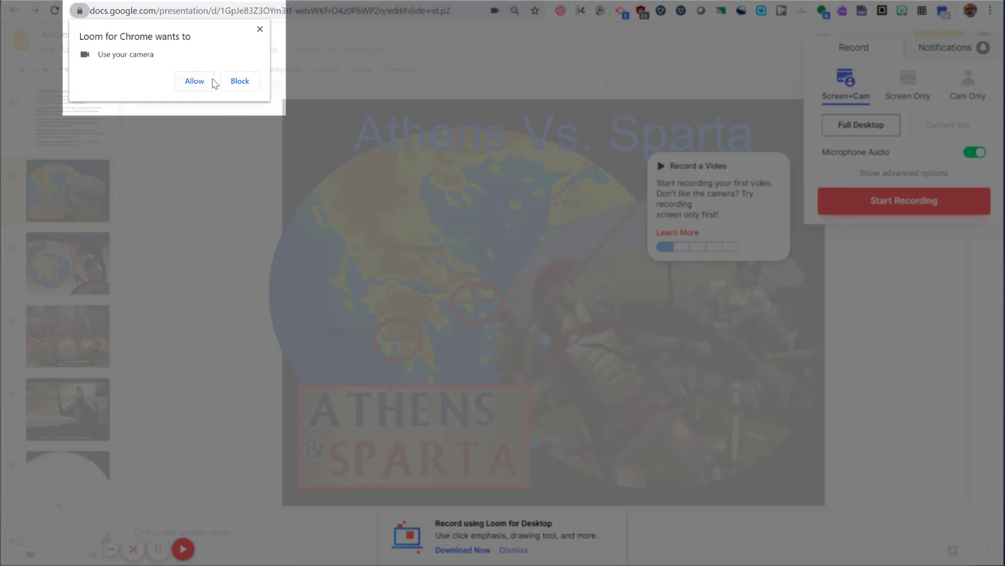
{"action": "left_click", "coordinate": [195, 81]}
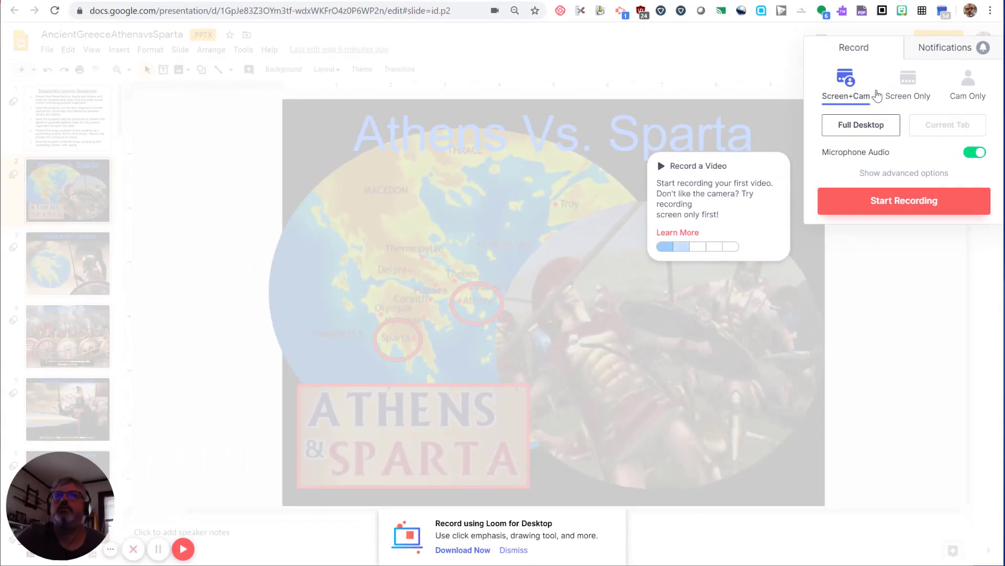
Switch the recorder to Screen Only, then to Cam Only mode
{"action": "left_click", "coordinate": [914, 88]}
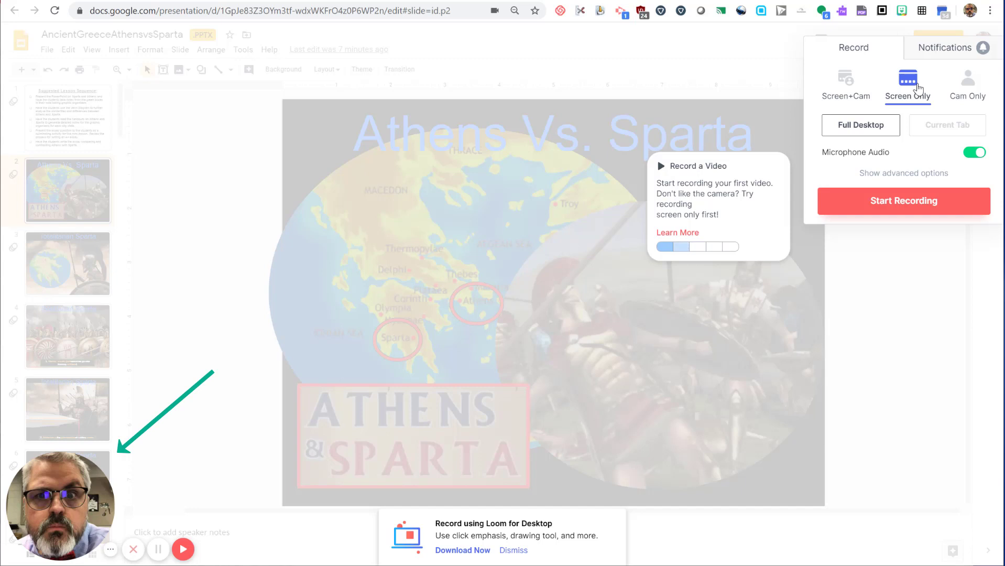
{"action": "left_click", "coordinate": [973, 91]}
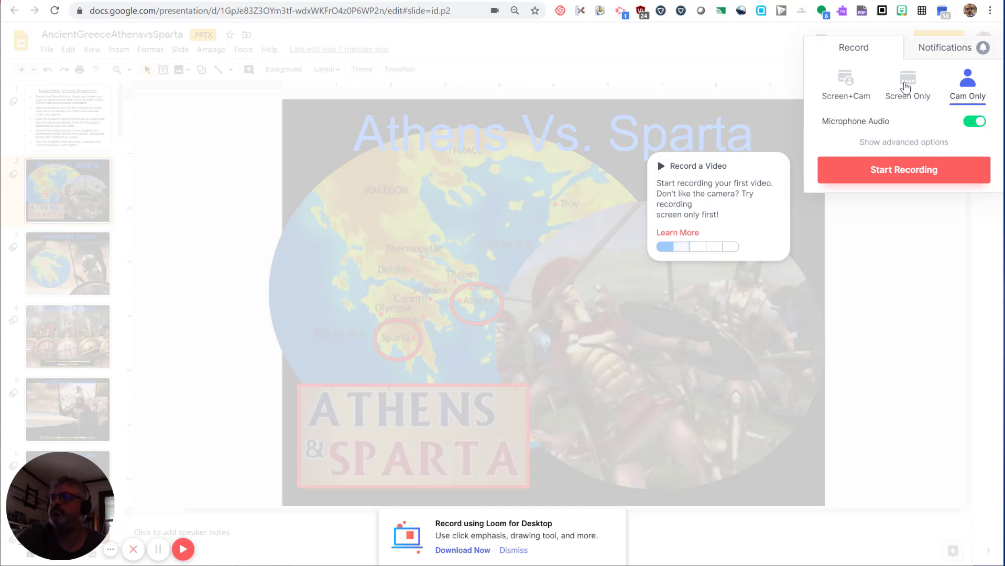
Set the recorder to Screen Only, capturing just the Current Tab
{"action": "left_click", "coordinate": [906, 86]}
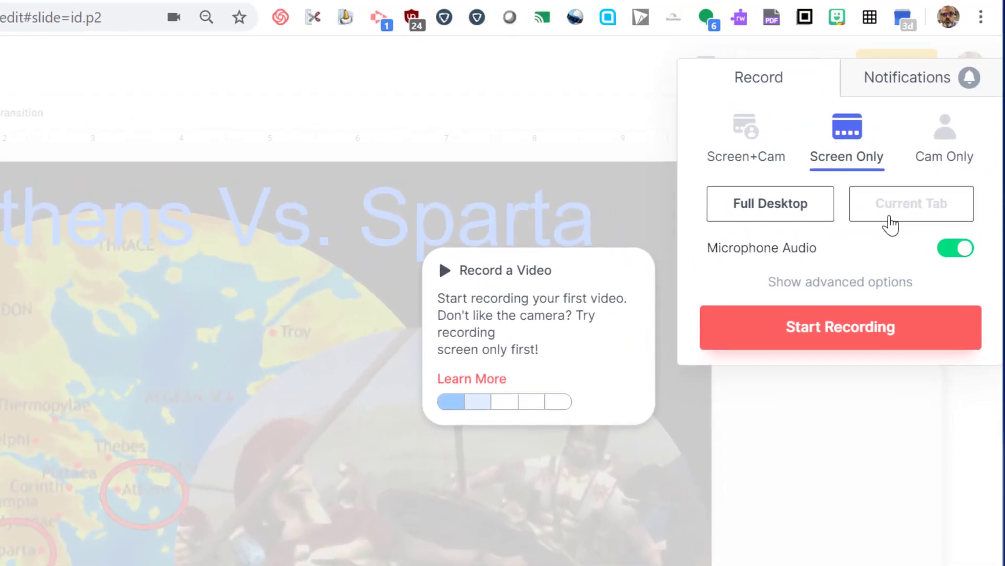
{"action": "left_click", "coordinate": [890, 225]}
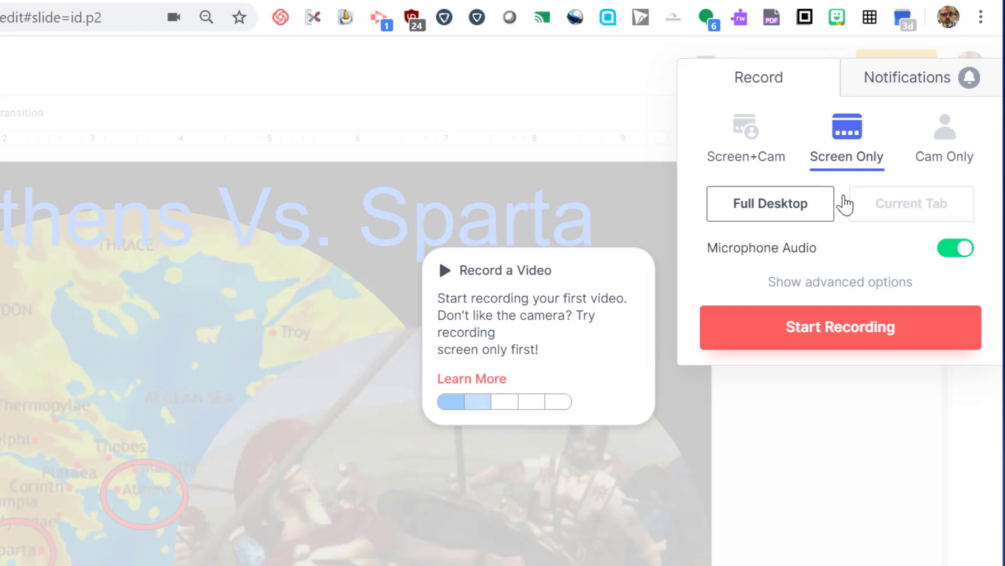
{"action": "left_click", "coordinate": [890, 226]}
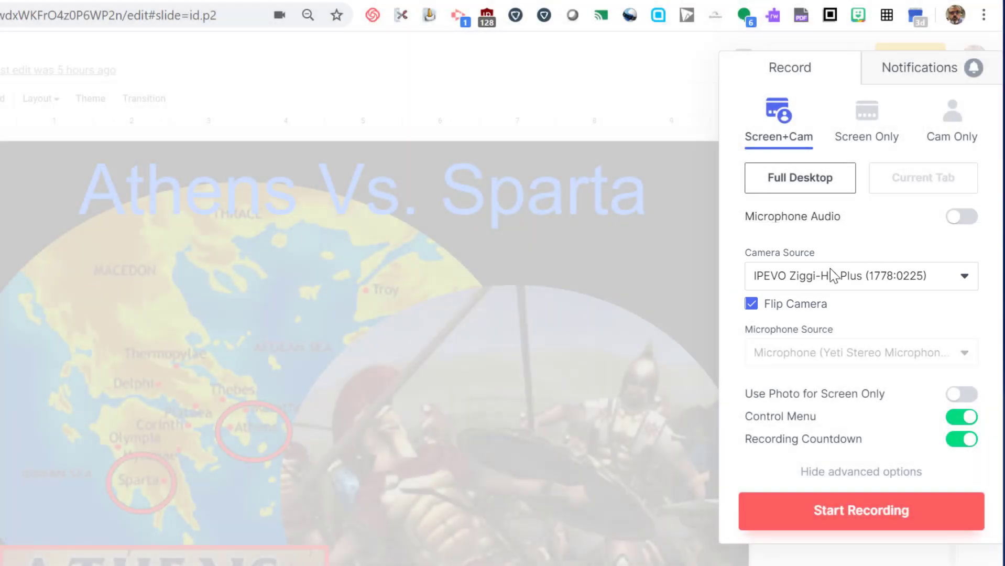
Keep IPEVO Ziggi-HD Plus as the camera source and uncheck Flip Camera
{"action": "left_click", "coordinate": [833, 275]}
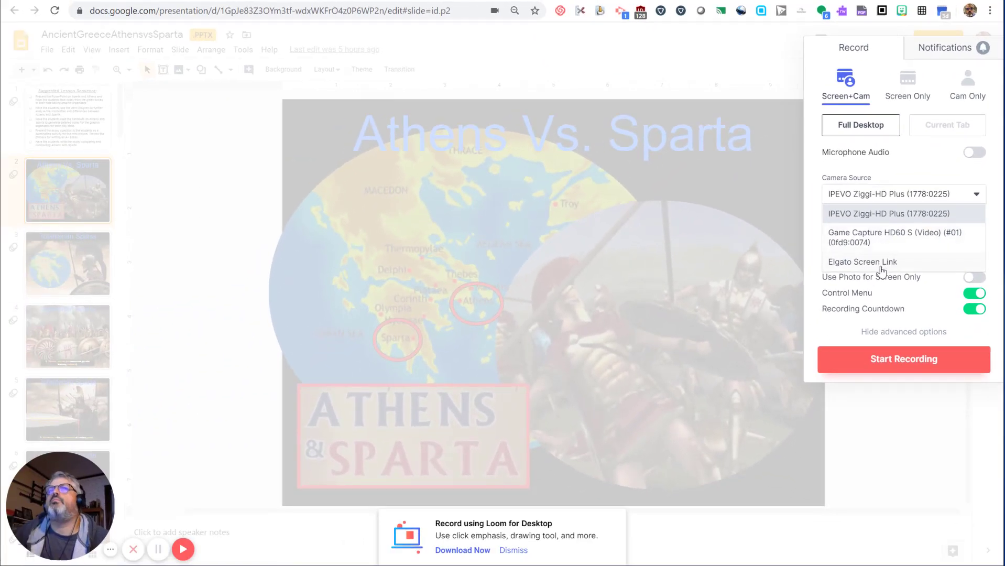
{"action": "left_click", "coordinate": [898, 158]}
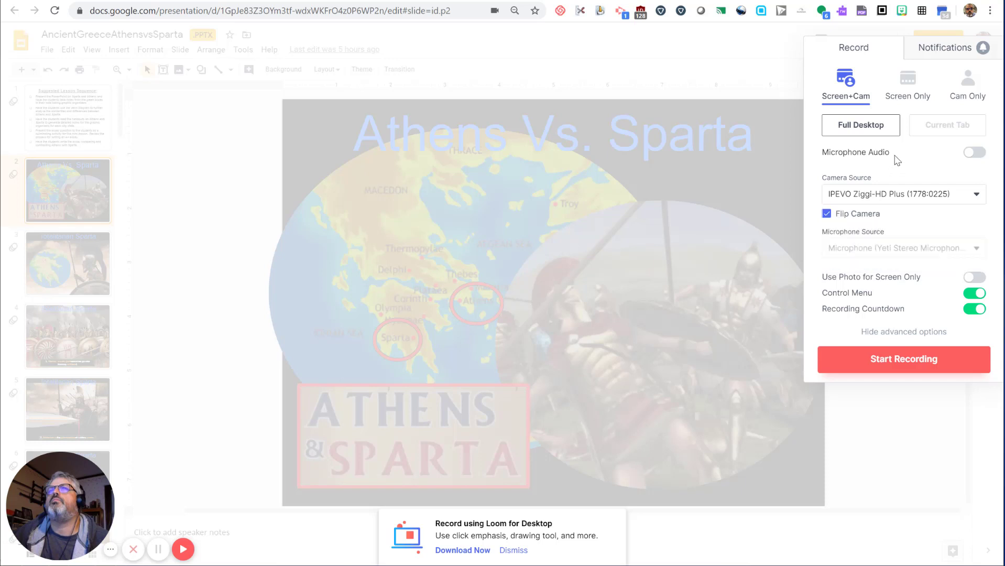
{"action": "left_click", "coordinate": [856, 216]}
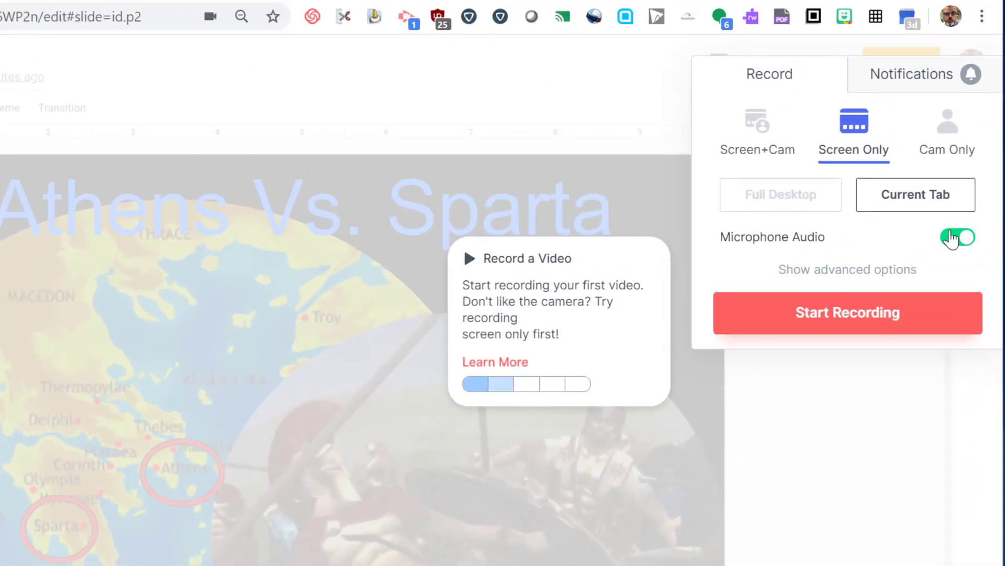
Keep Microphone Audio on with Yeti Stereo Microphone as source and Include Tab Audio checked
{"action": "left_click", "coordinate": [953, 239]}
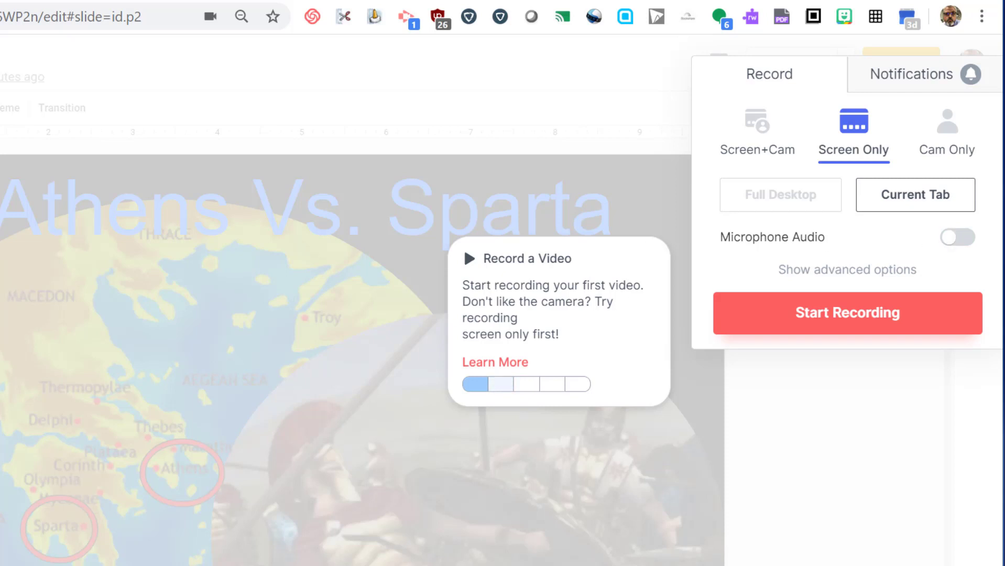
{"action": "left_click", "coordinate": [958, 237]}
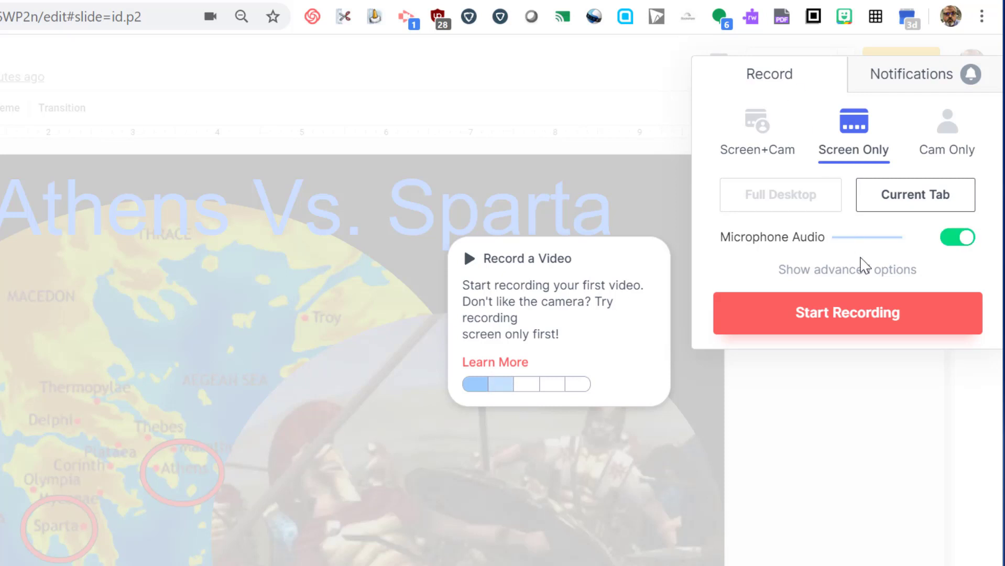
{"action": "left_click", "coordinate": [863, 270]}
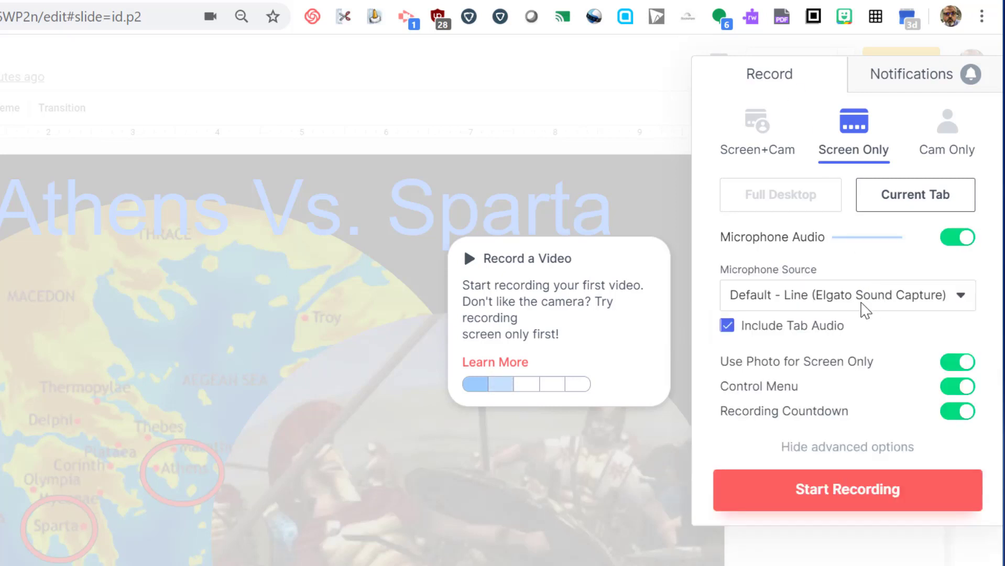
{"action": "left_click", "coordinate": [928, 296]}
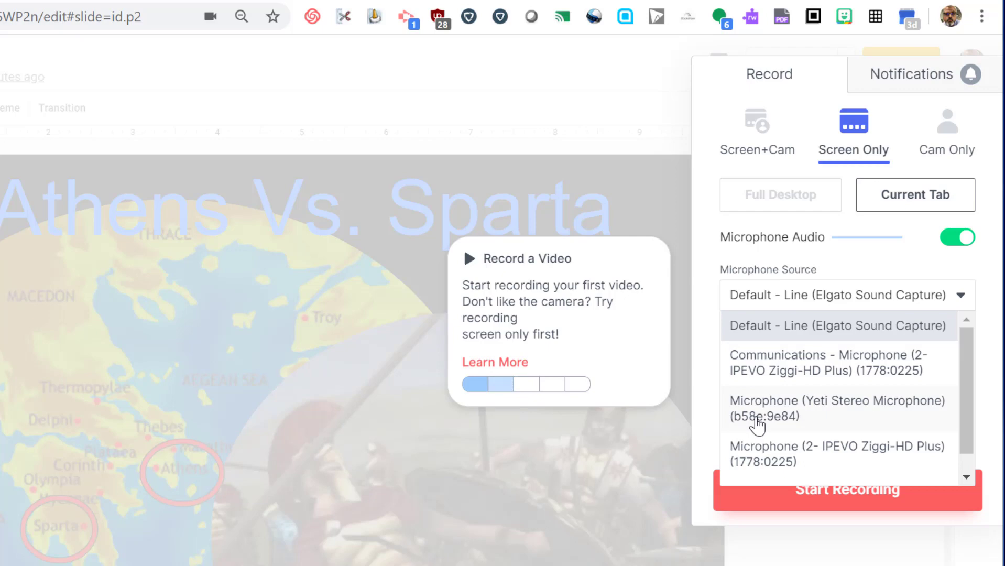
{"action": "left_click", "coordinate": [758, 422]}
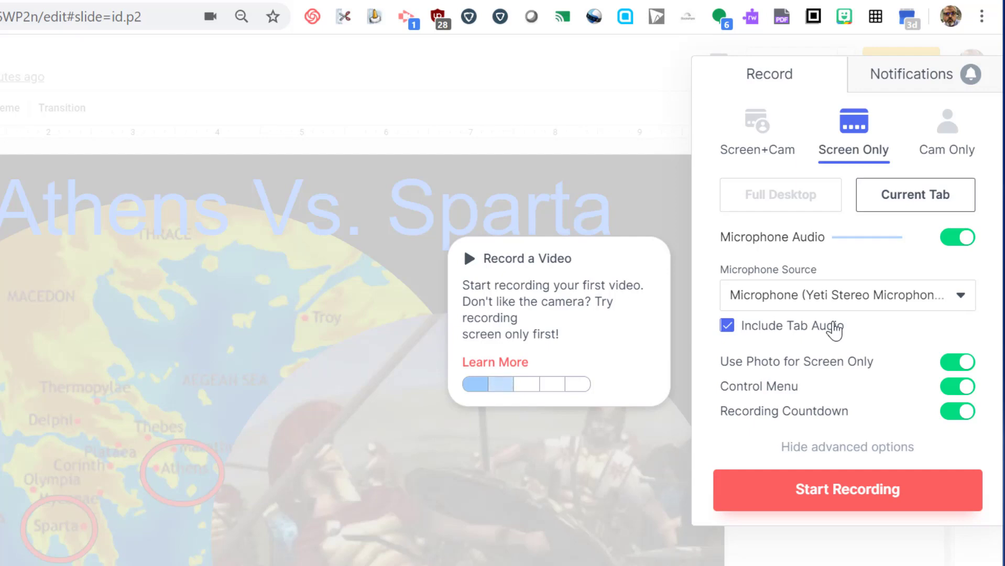
{"action": "left_click", "coordinate": [732, 330]}
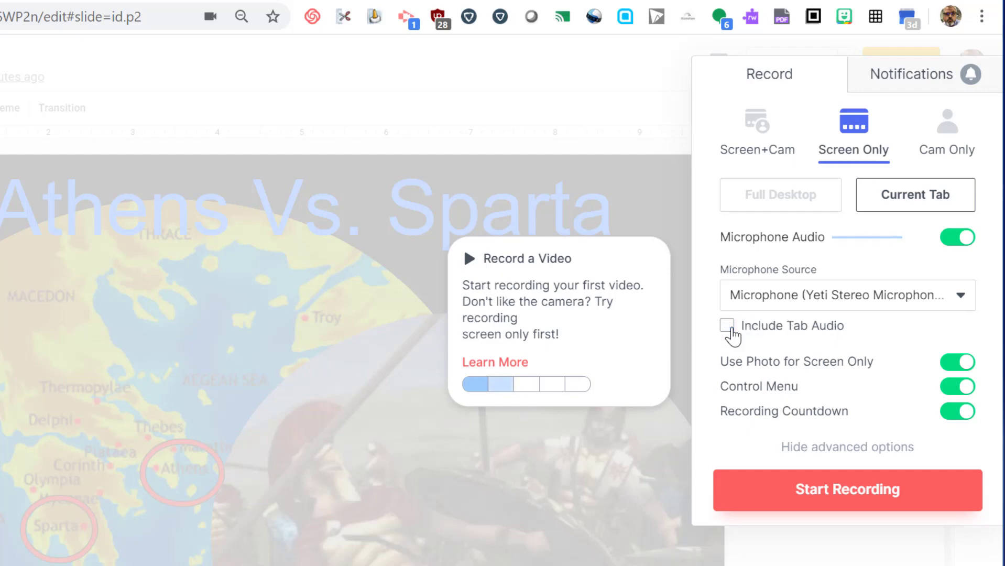
{"action": "left_click", "coordinate": [728, 326]}
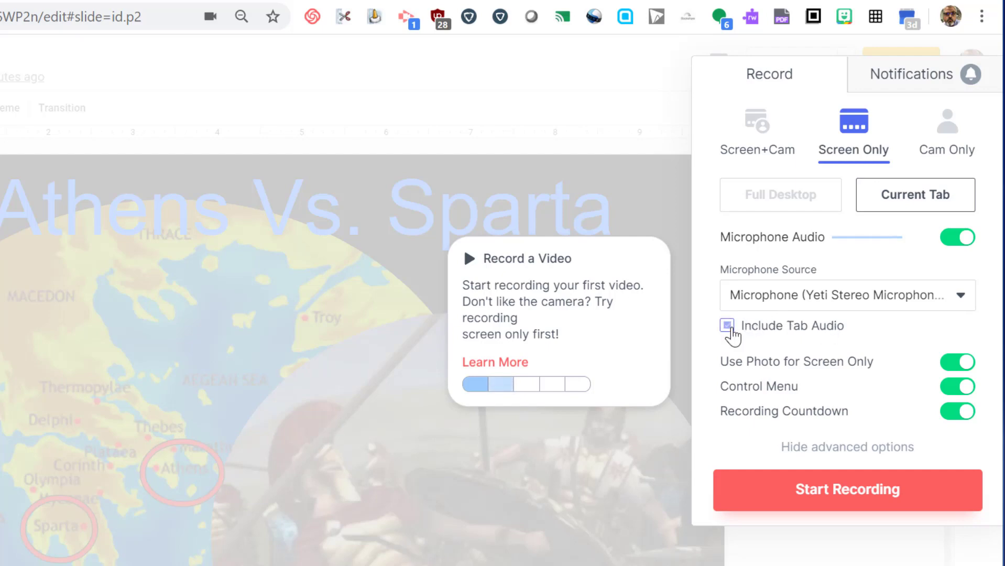
Turn off Use Photo for Screen Only while leaving the Control Menu enabled
{"action": "left_click", "coordinate": [955, 367]}
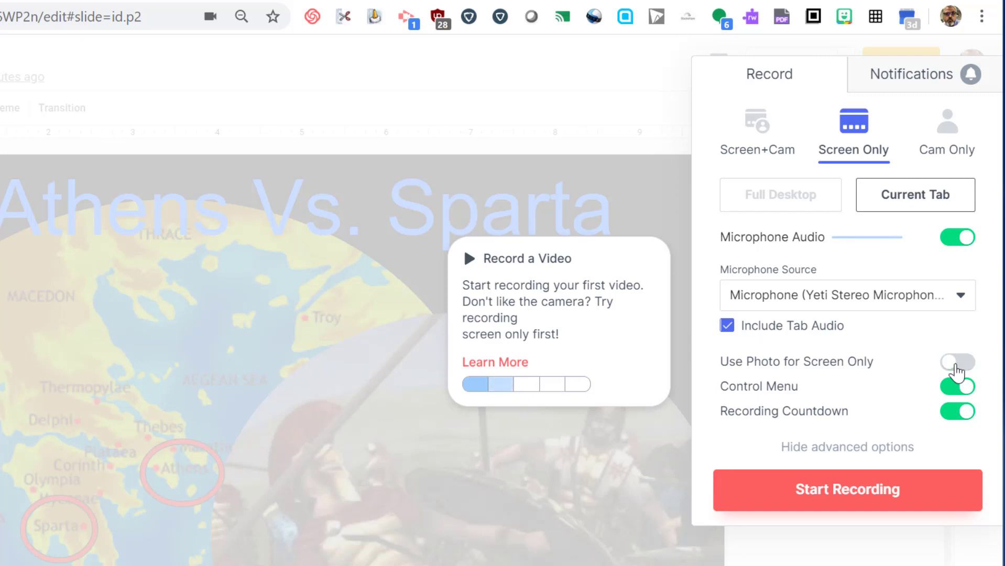
{"action": "left_click", "coordinate": [954, 365]}
{"action": "left_click", "coordinate": [955, 365]}
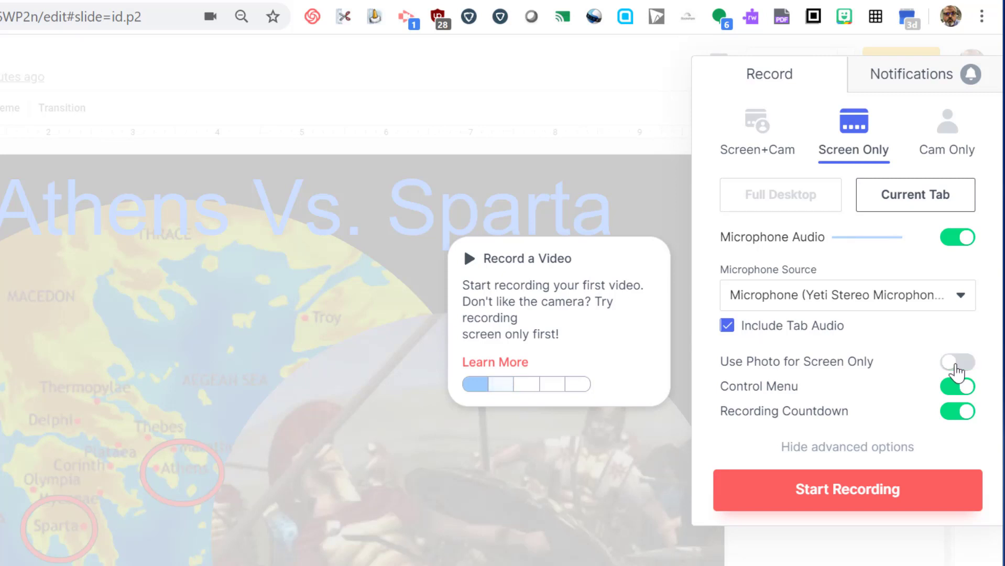
{"action": "left_click", "coordinate": [964, 390]}
{"action": "left_click", "coordinate": [959, 392]}
{"action": "left_click", "coordinate": [957, 393]}
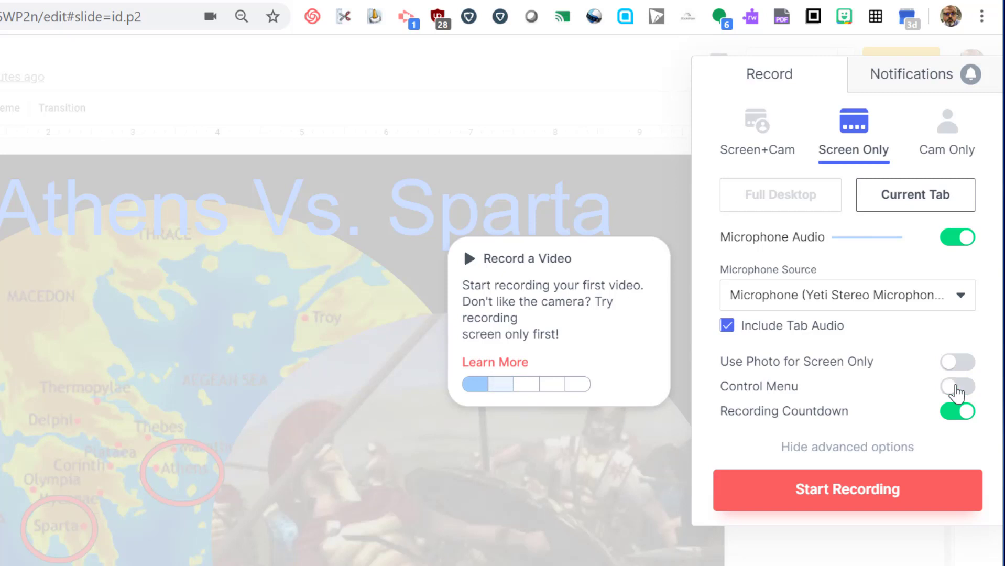
{"action": "left_click", "coordinate": [956, 392]}
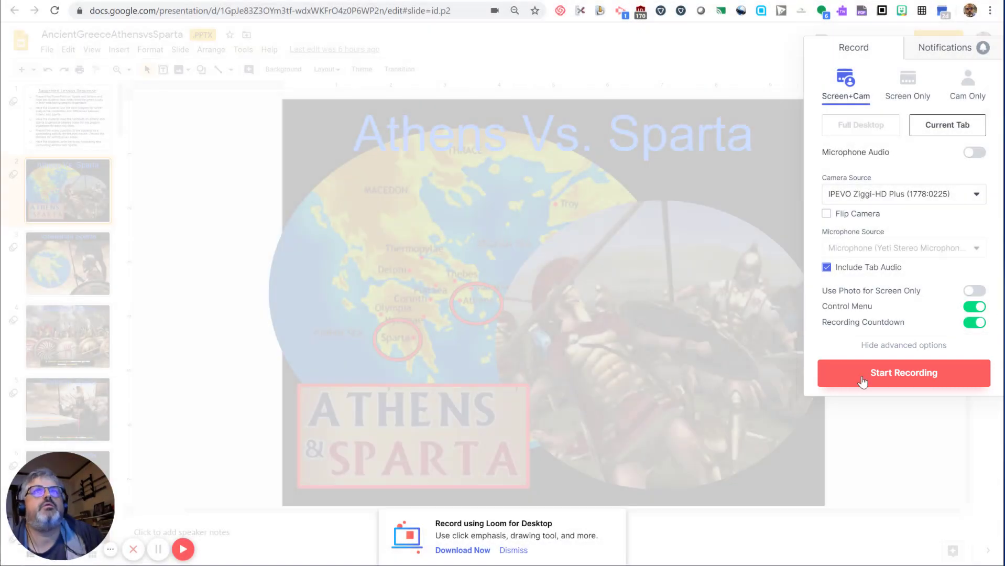
Start recording the lesson and move the webcam bubble to the lower left
{"action": "left_click", "coordinate": [863, 373]}
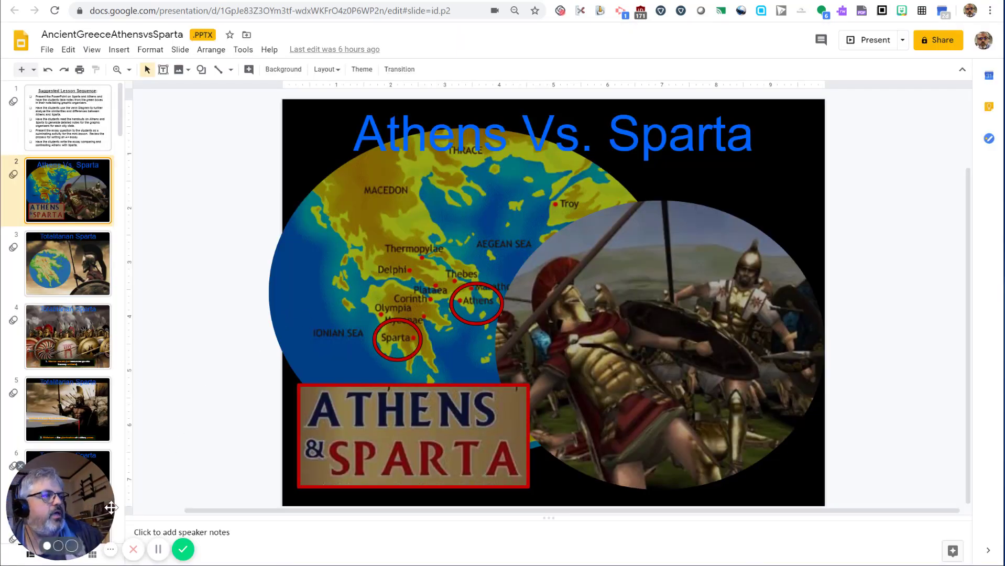
{"action": "left_click_drag", "start_coordinate": [181, 513], "coordinate": [95, 524]}
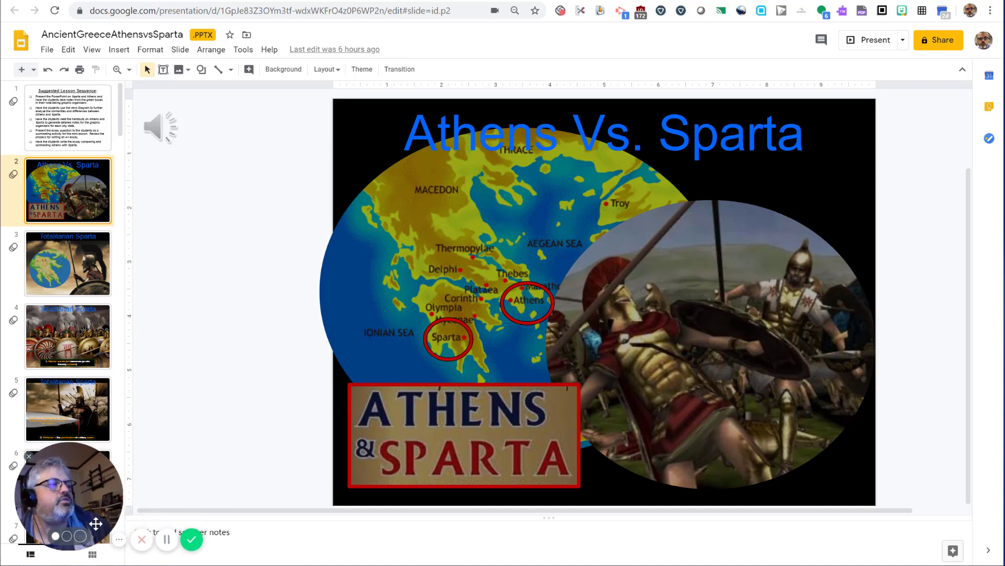
{"action": "left_click", "coordinate": [121, 548]}
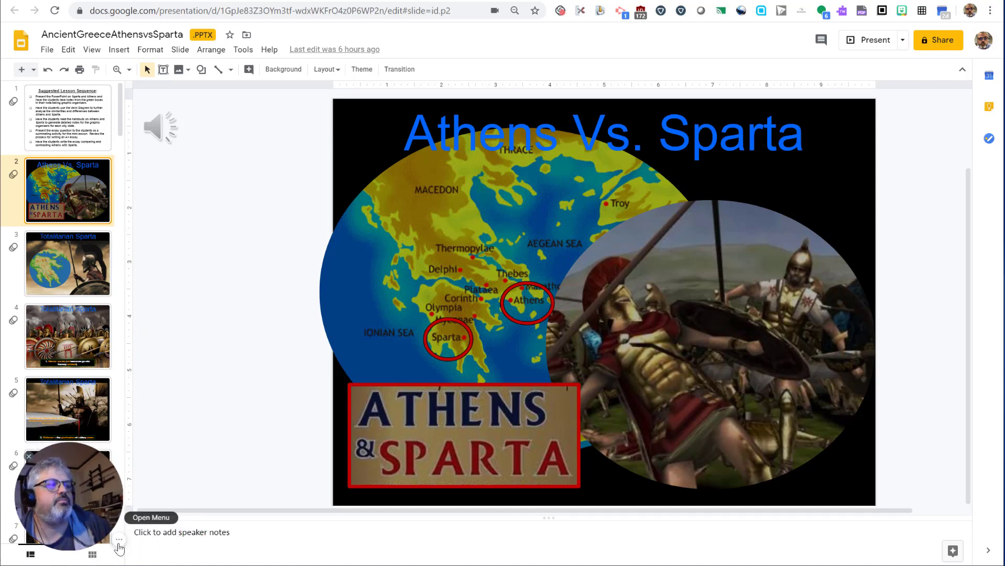
{"action": "left_click", "coordinate": [120, 548]}
{"action": "left_click", "coordinate": [120, 547]}
{"action": "left_click", "coordinate": [120, 547]}
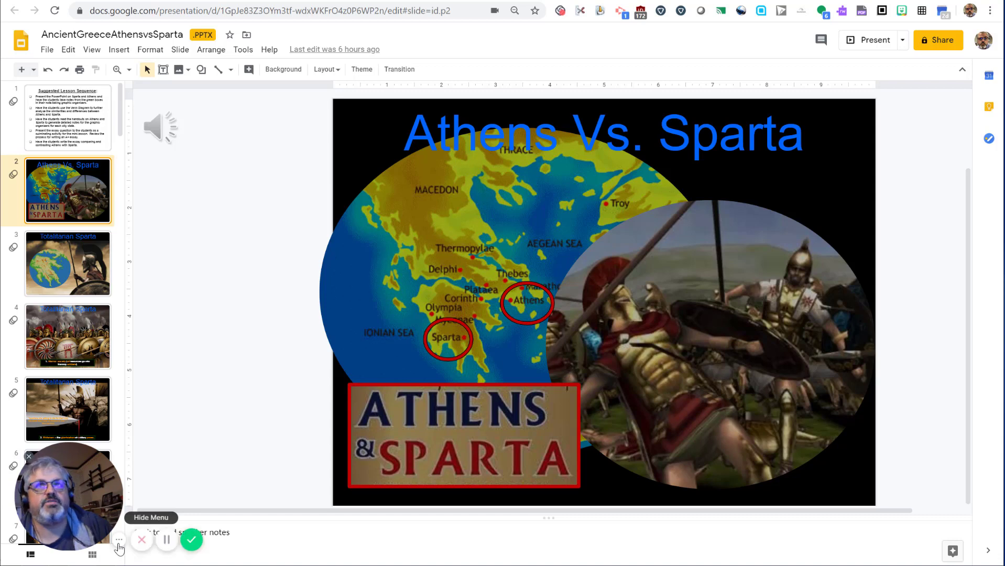
{"action": "left_click", "coordinate": [120, 548]}
{"action": "left_click", "coordinate": [120, 547]}
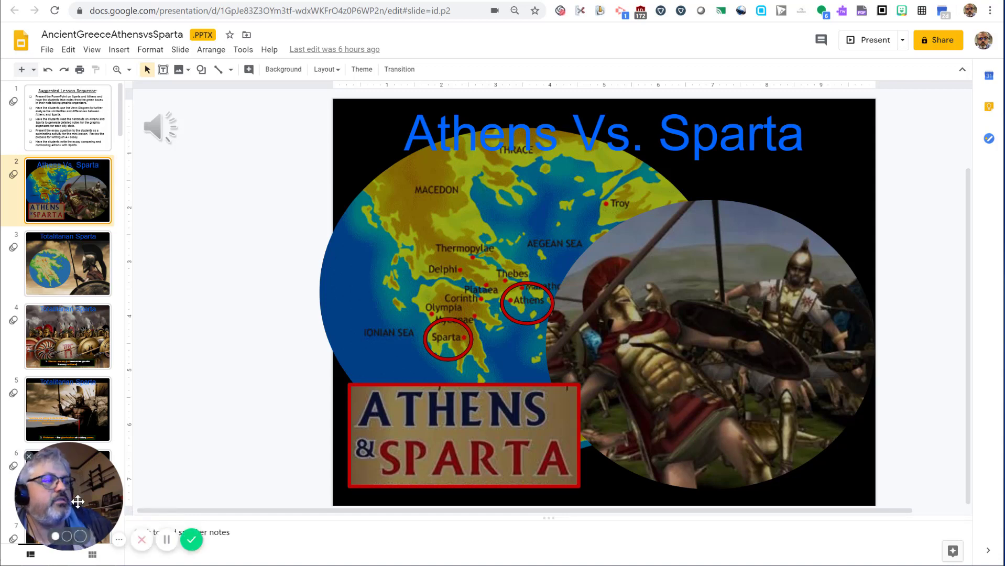
Enlarge the webcam bubble to its largest size, then shrink it back to small
{"action": "left_click", "coordinate": [67, 537]}
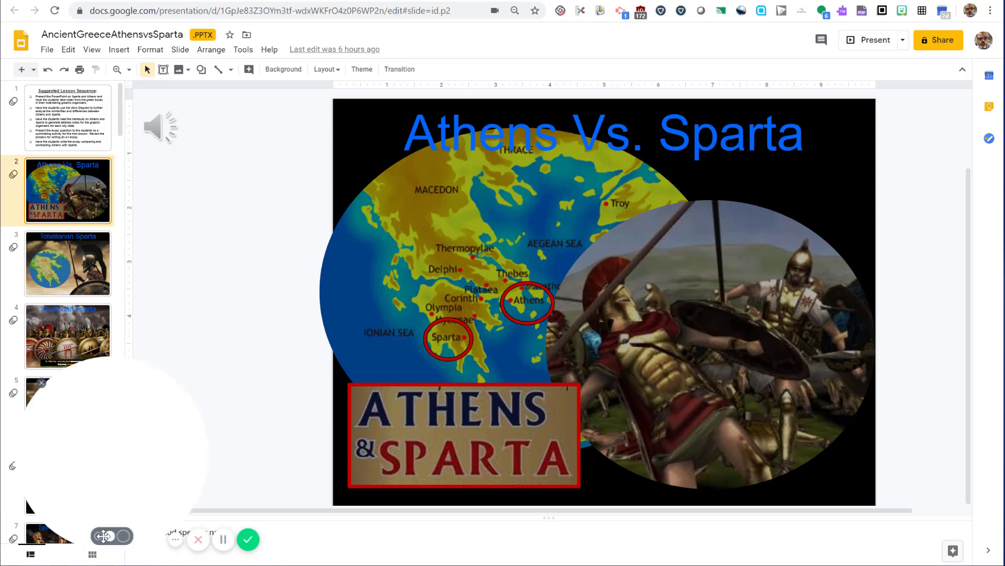
{"action": "left_click", "coordinate": [124, 536]}
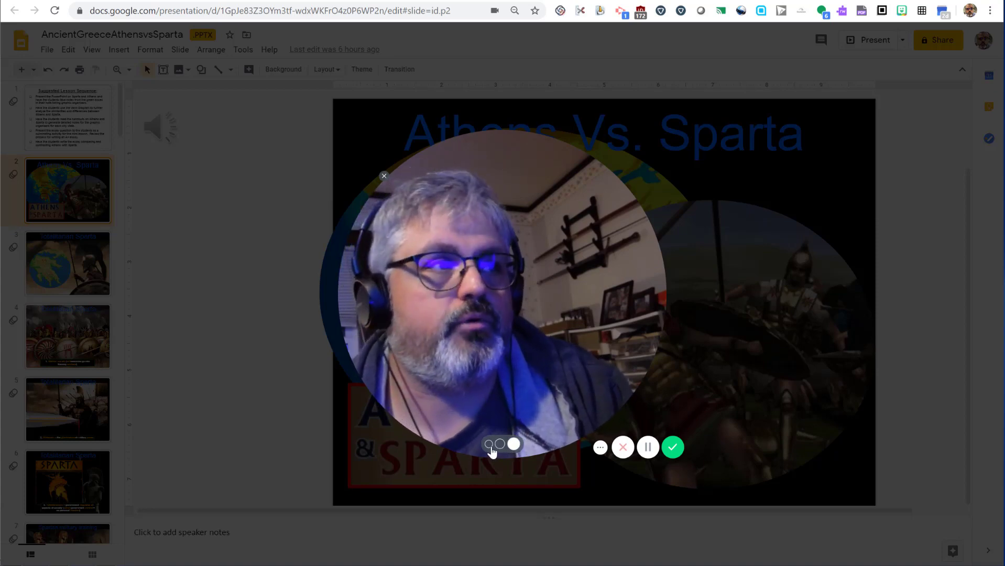
{"action": "left_click", "coordinate": [489, 445]}
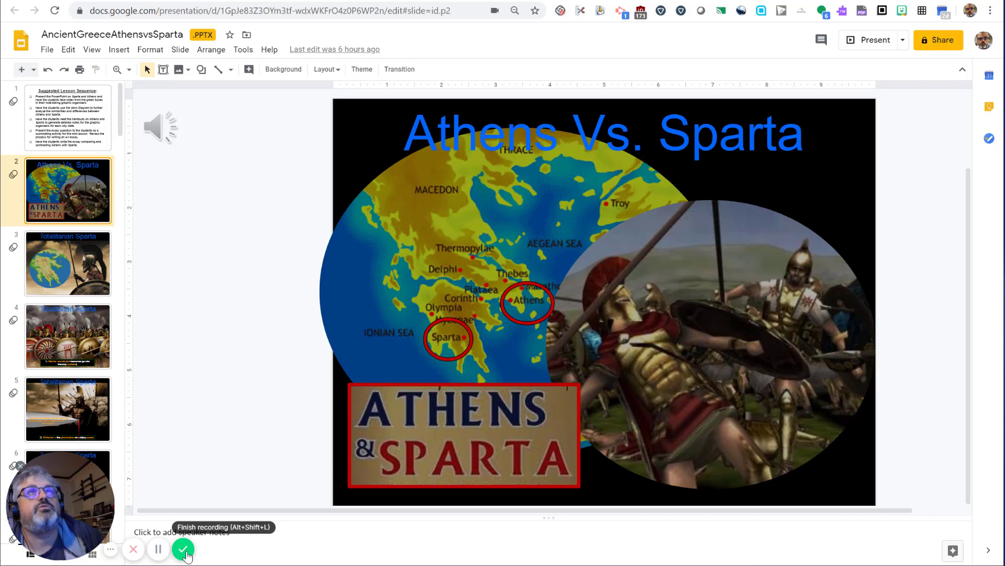
Finish recording, retitle the video 'Ancient Greece Lesson', and start the comment 'Athens vs. Sparta presentation'
{"action": "left_click", "coordinate": [183, 550]}
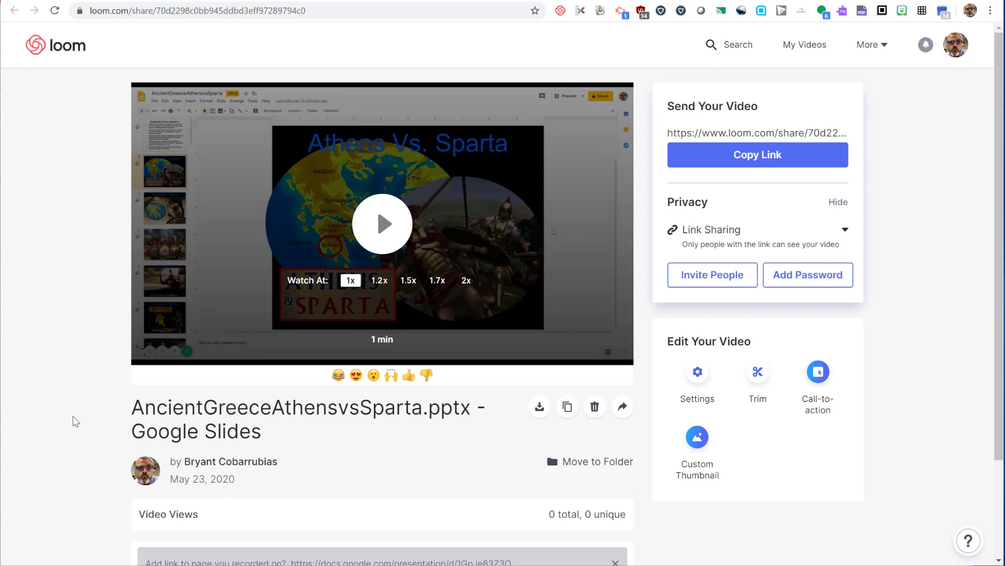
{"action": "triple_click", "coordinate": [314, 411]}
{"action": "type", "text": "A"}
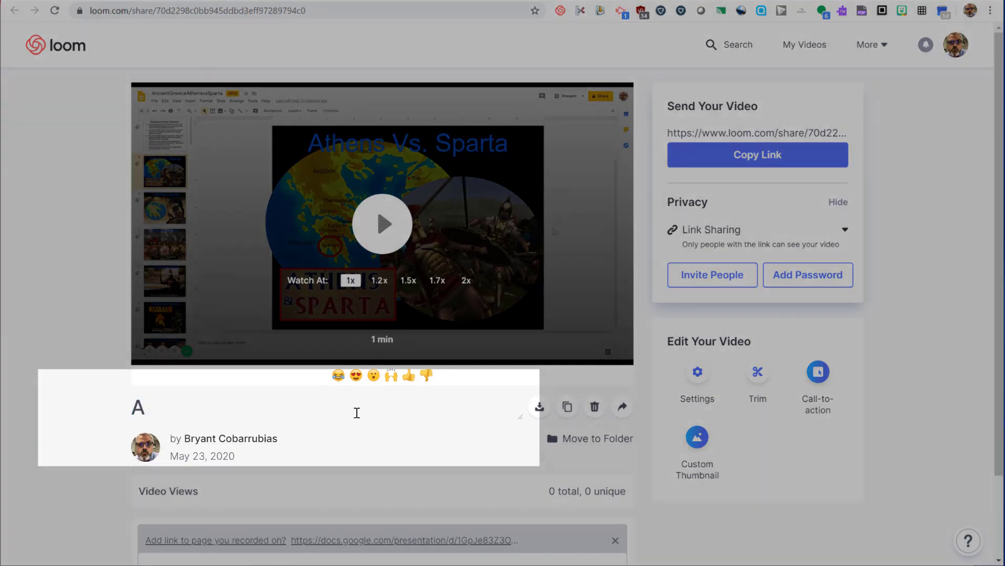
{"action": "type", "text": "ncient Greece"}
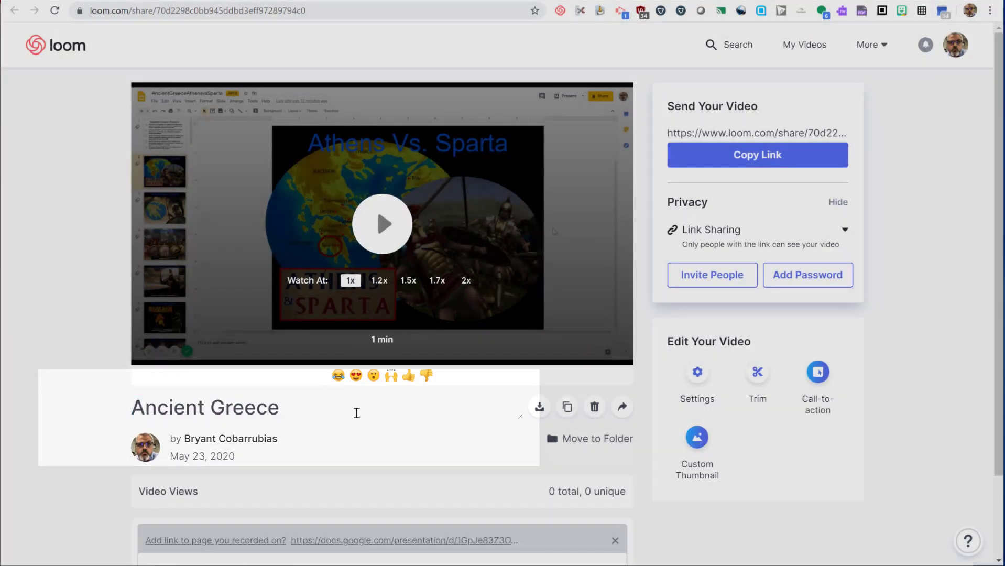
{"action": "type", "text": " Lesson"}
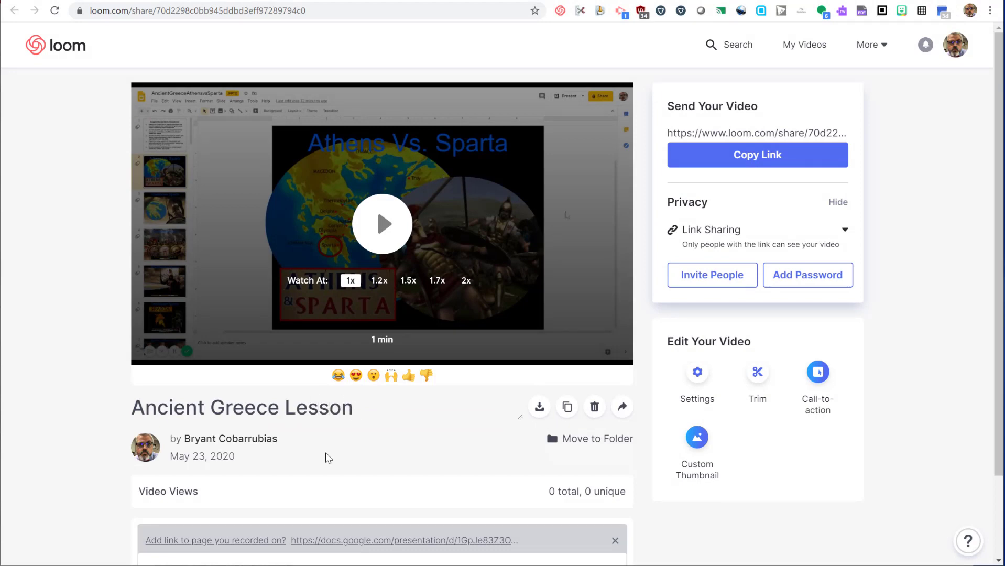
{"action": "scroll", "coordinate": [335, 474], "scroll_direction": "down", "scroll_amount": 1}
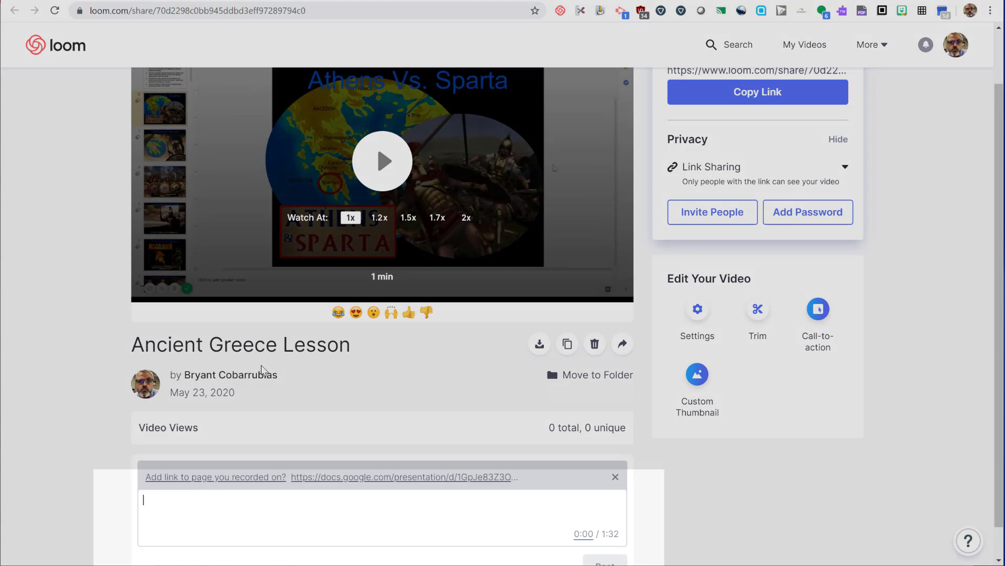
{"action": "type", "text": "Athens vs"}
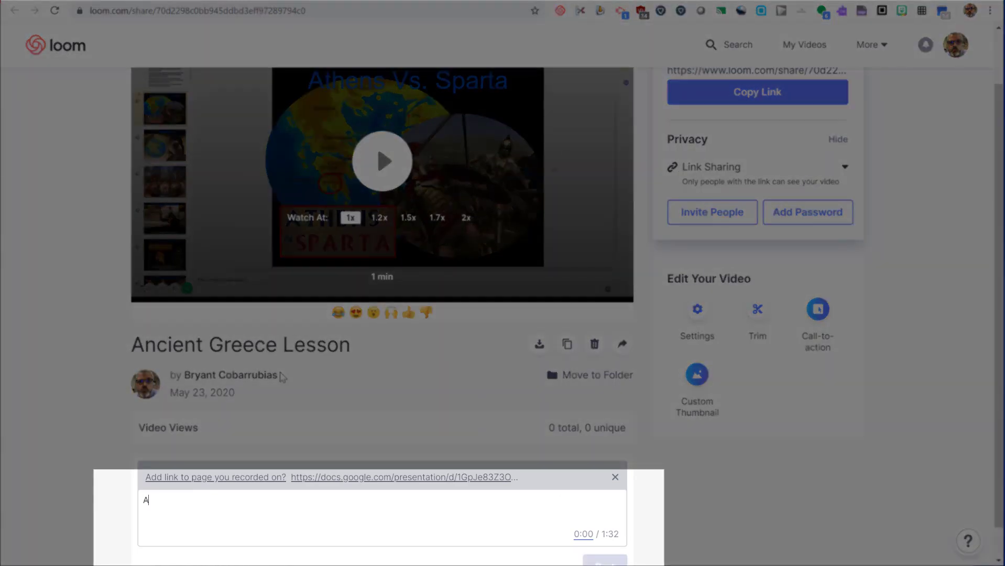
{"action": "type", "text": ". Sparta presentation"}
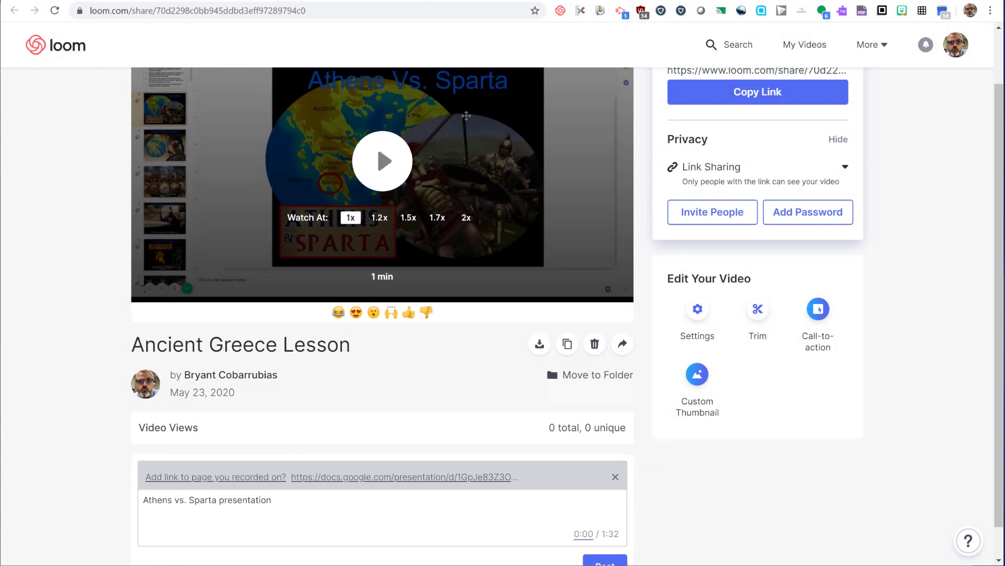
Copy the Ancient Greece Lesson video's share link to the clipboard
{"action": "scroll", "coordinate": [592, 391], "scroll_direction": "up", "scroll_amount": 1}
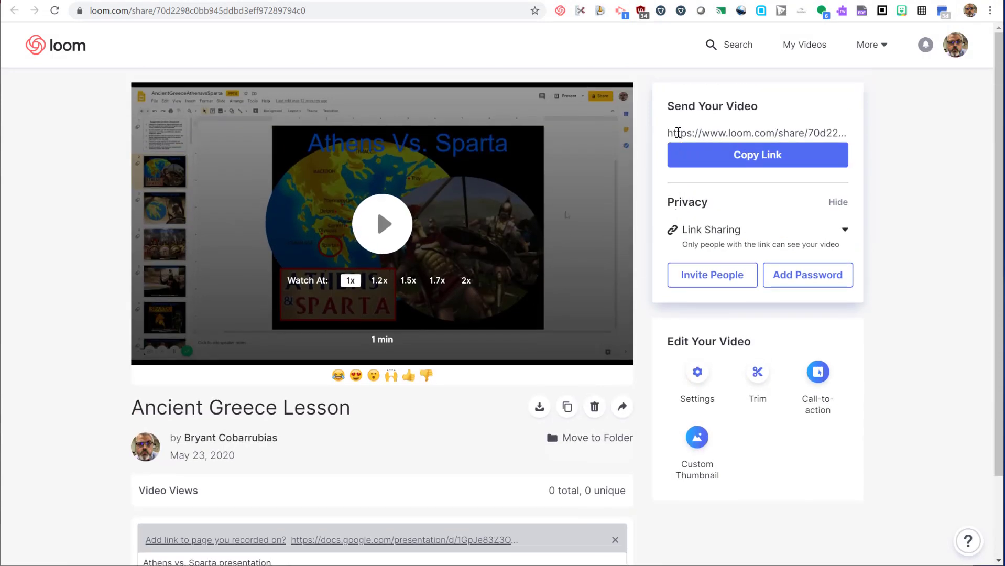
{"action": "left_click_drag", "start_coordinate": [678, 132], "coordinate": [849, 131]}
{"action": "left_click", "coordinate": [783, 160]}
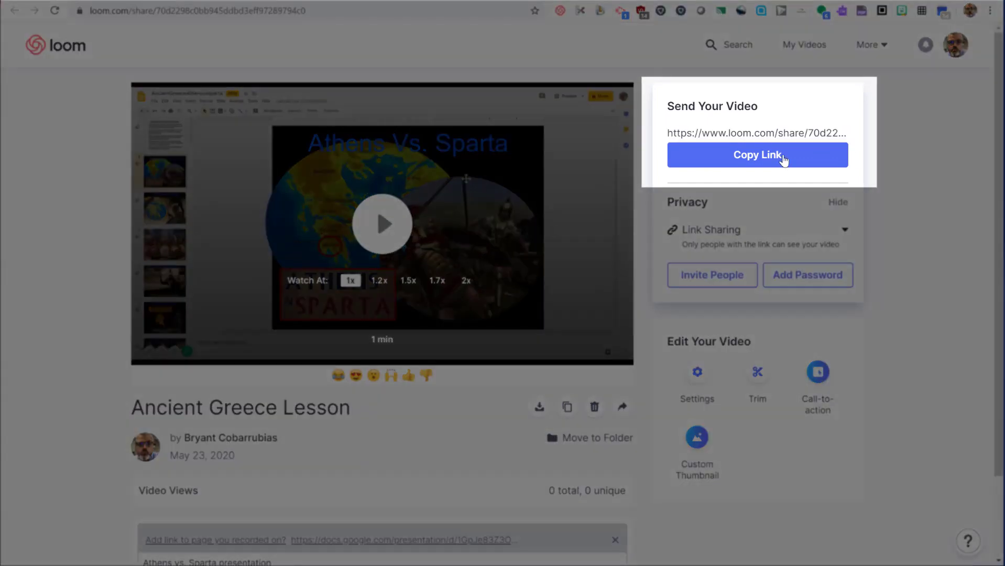
{"action": "left_click", "coordinate": [730, 167]}
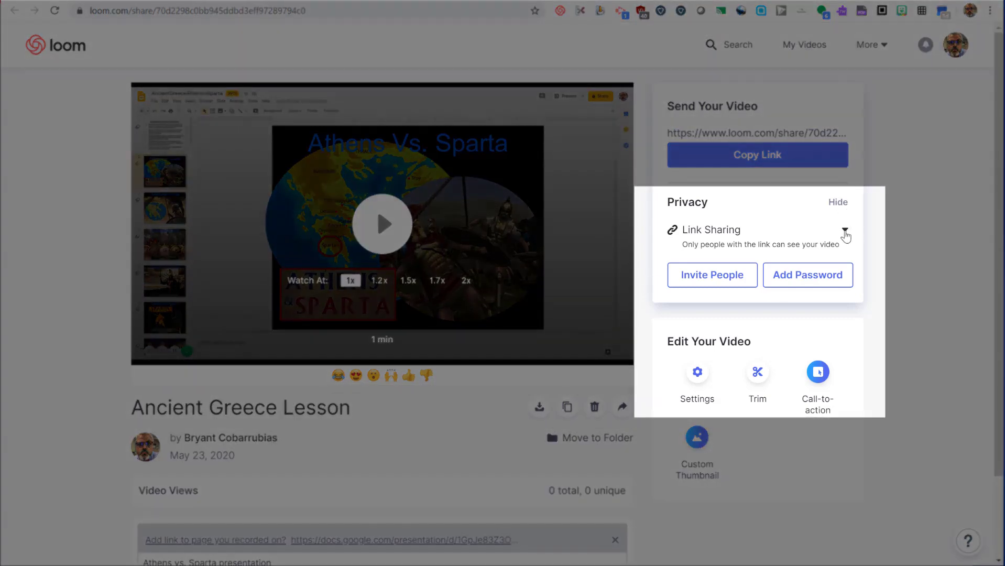
Try Public privacy, then set the video back to Link Sharing
{"action": "left_click", "coordinate": [845, 231]}
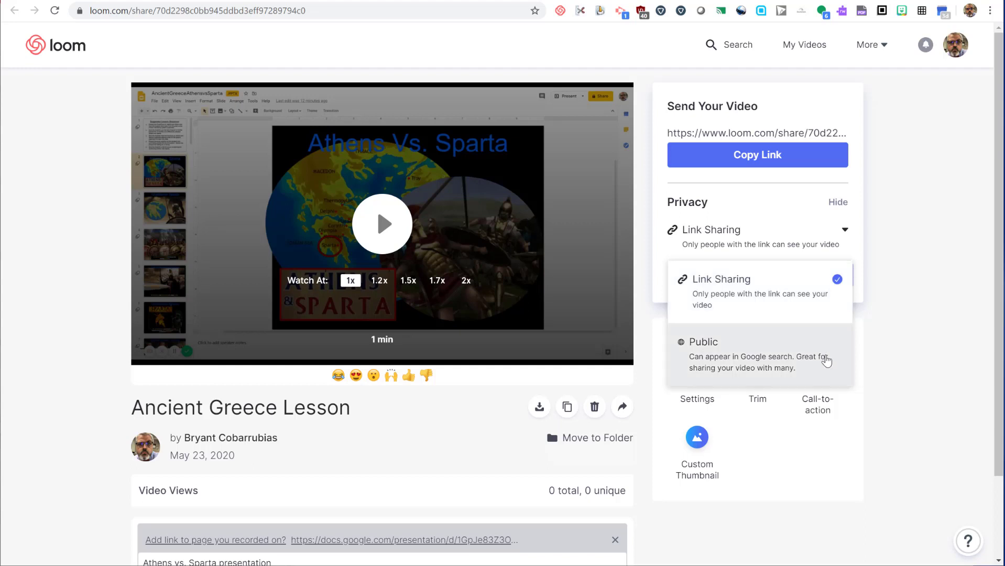
{"action": "left_click", "coordinate": [826, 361]}
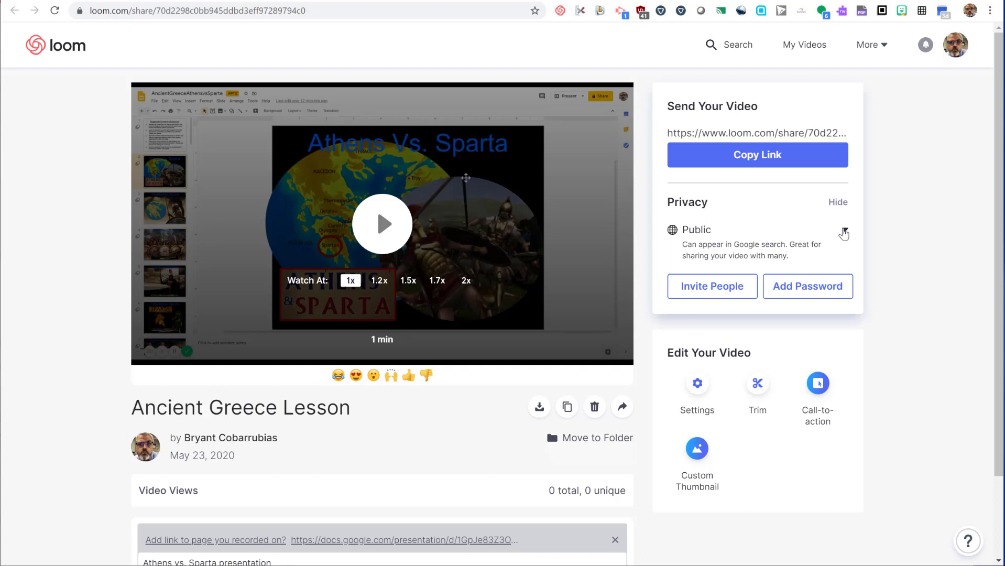
{"action": "left_click", "coordinate": [844, 233]}
{"action": "left_click", "coordinate": [801, 296]}
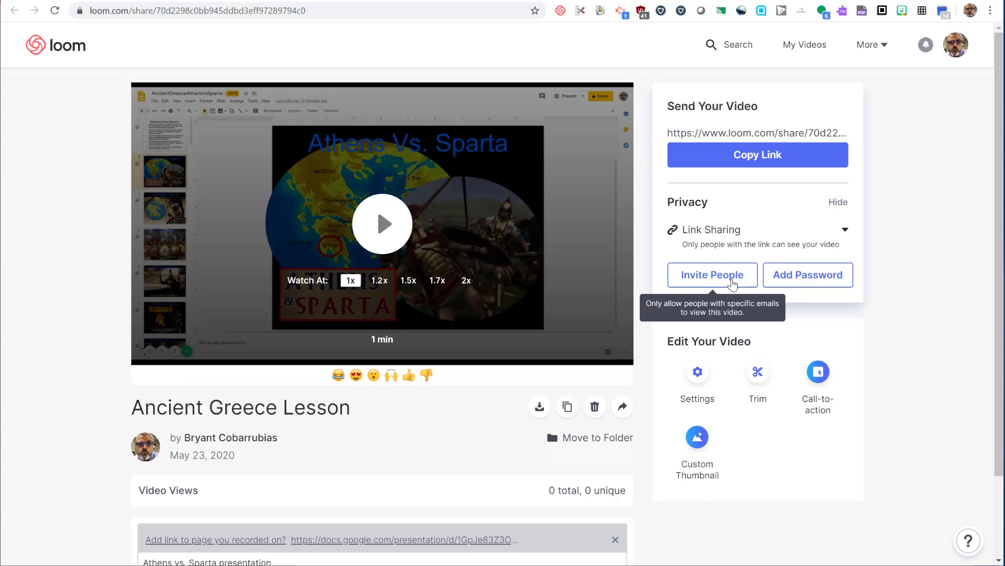
Invite one viewer by e-mail address and save the custom viewer access
{"action": "left_click", "coordinate": [733, 284]}
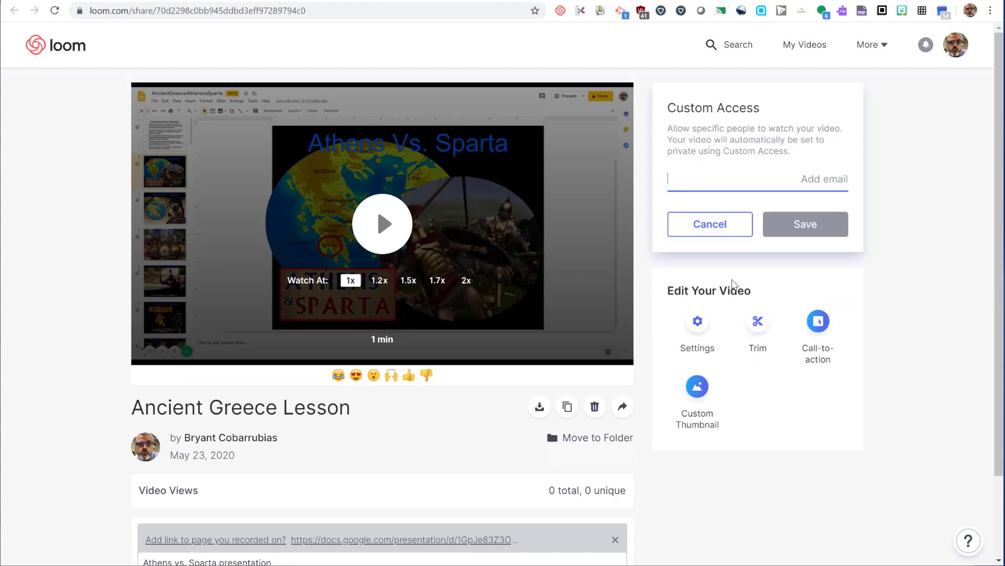
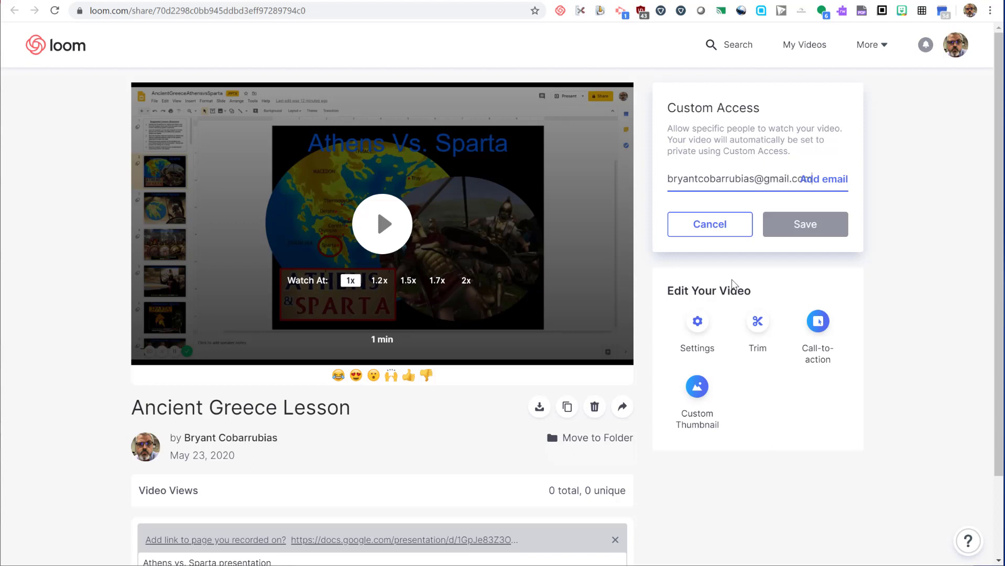
{"action": "left_click", "coordinate": [831, 183]}
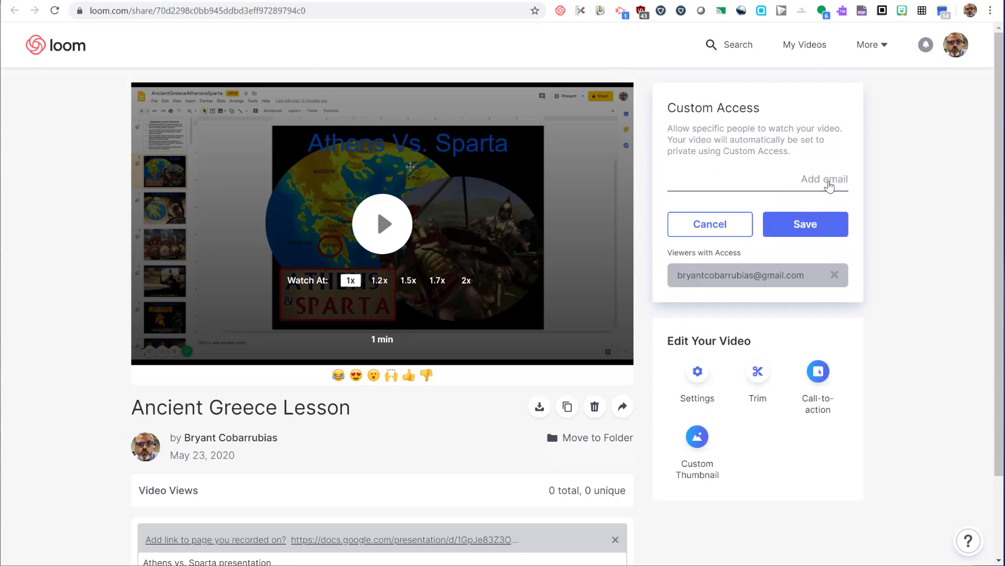
{"action": "left_click", "coordinate": [801, 236]}
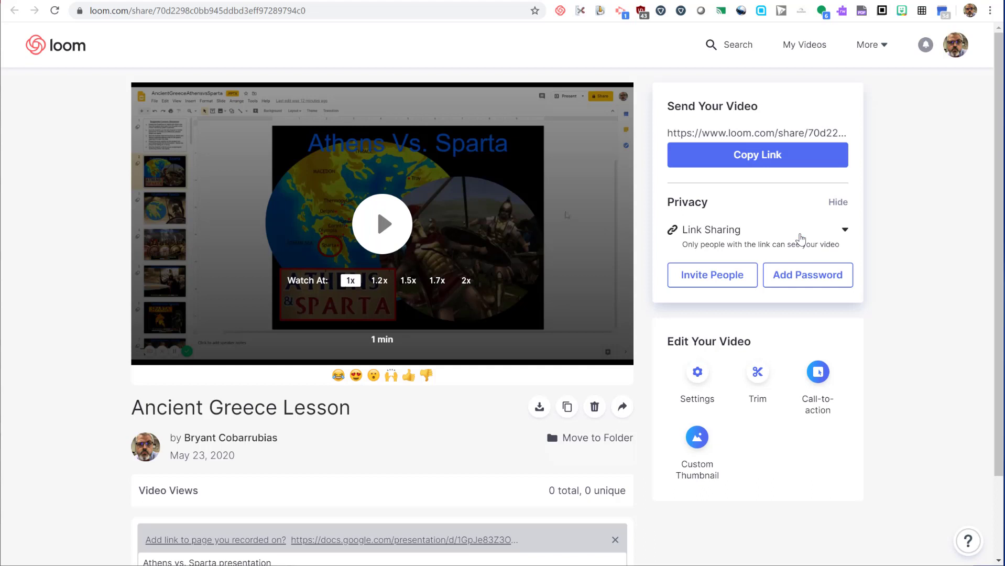
Add password protection, entering and confirming a new password
{"action": "left_click", "coordinate": [806, 279]}
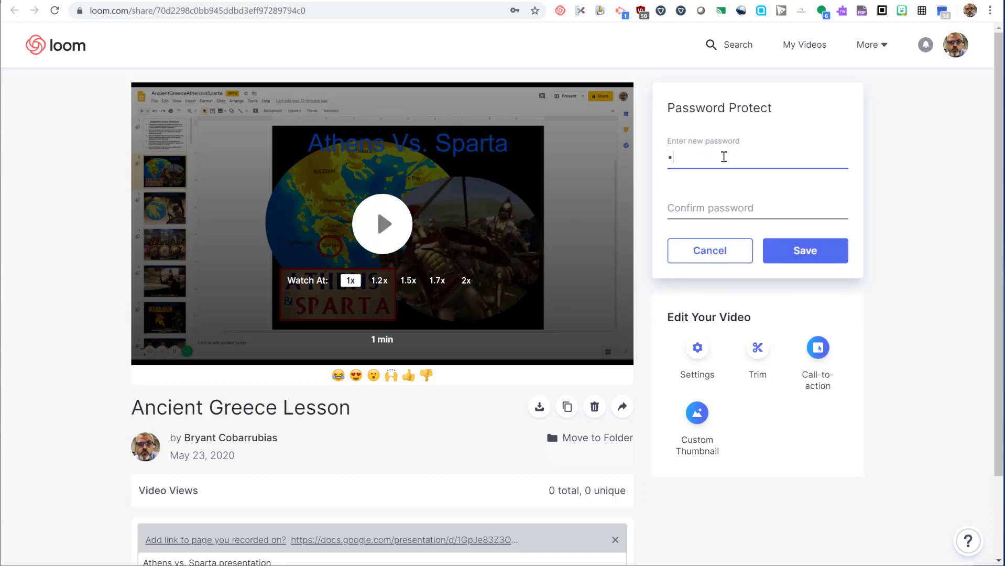
{"action": "key", "text": "Tab"}
{"action": "type", "text": "••"}
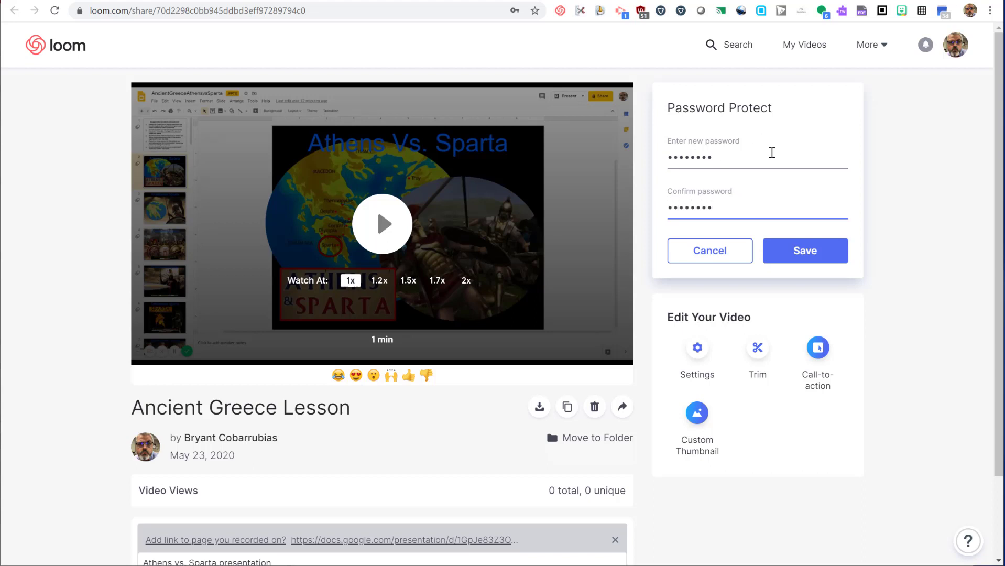
{"action": "left_click", "coordinate": [823, 251]}
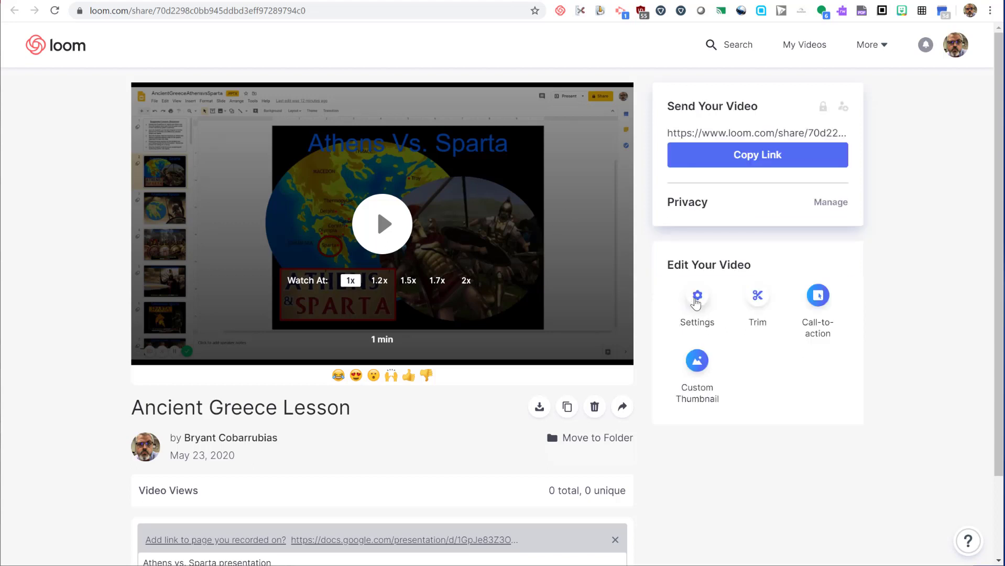
{"action": "left_click", "coordinate": [696, 303]}
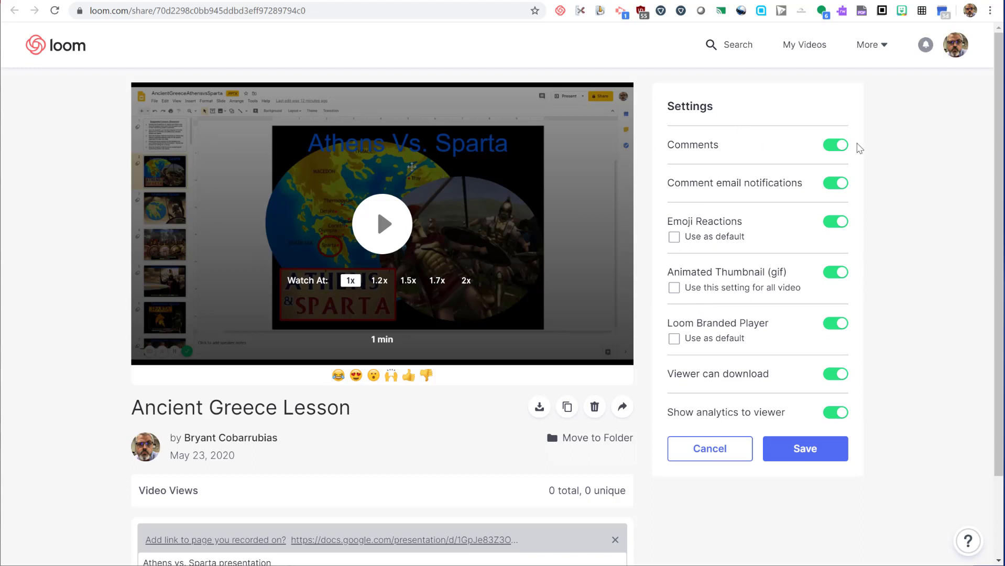
{"action": "left_click", "coordinate": [840, 146]}
{"action": "left_click", "coordinate": [841, 145]}
{"action": "left_click", "coordinate": [844, 188]}
{"action": "left_click", "coordinate": [845, 188]}
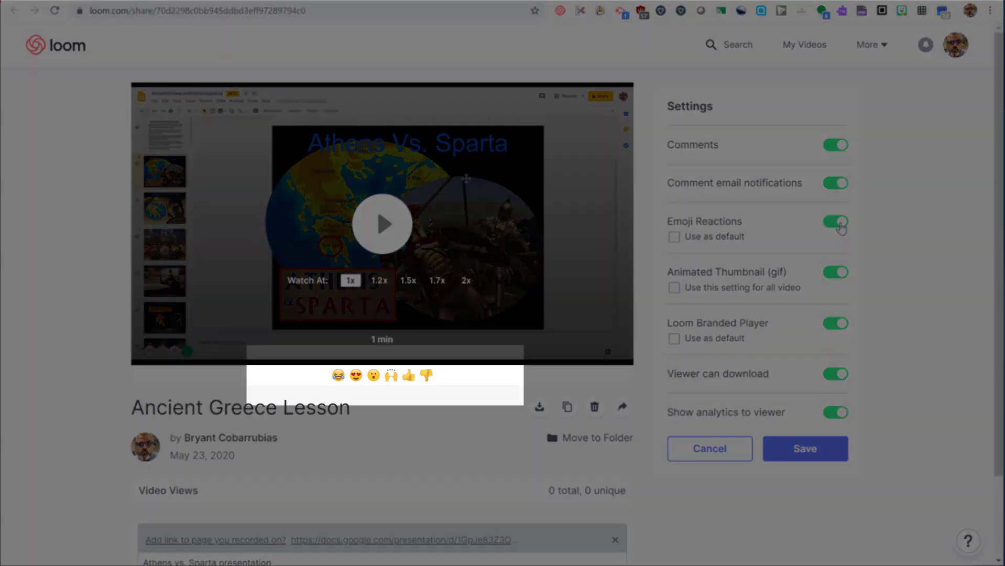
{"action": "left_click", "coordinate": [841, 226]}
{"action": "left_click", "coordinate": [841, 226]}
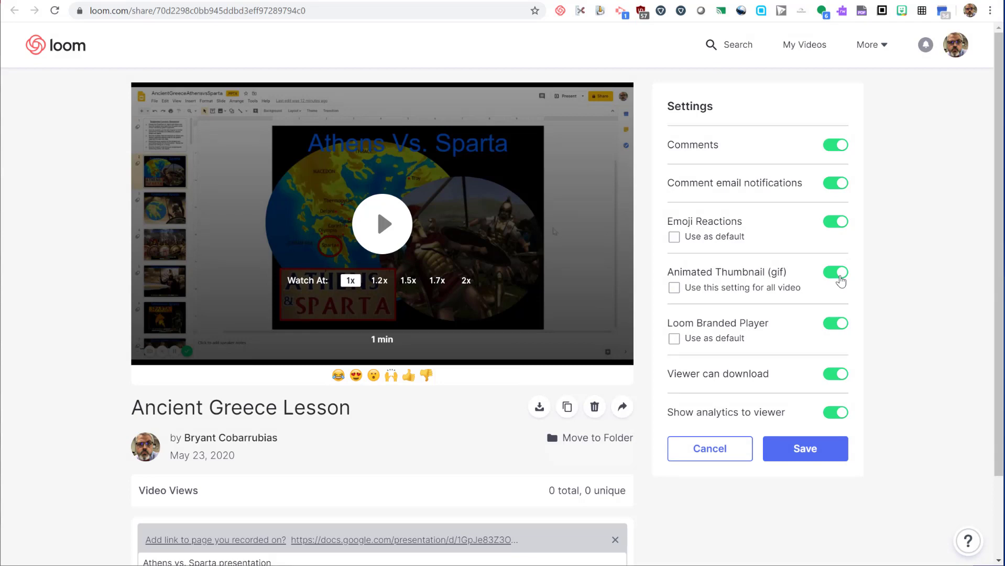
{"action": "left_click", "coordinate": [841, 281]}
{"action": "left_click", "coordinate": [841, 281]}
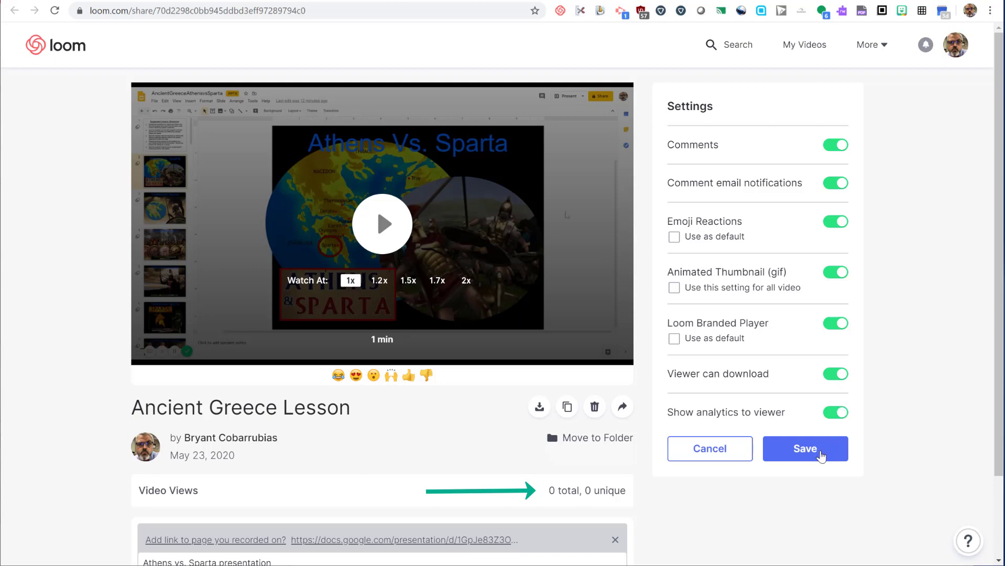
{"action": "left_click", "coordinate": [821, 456]}
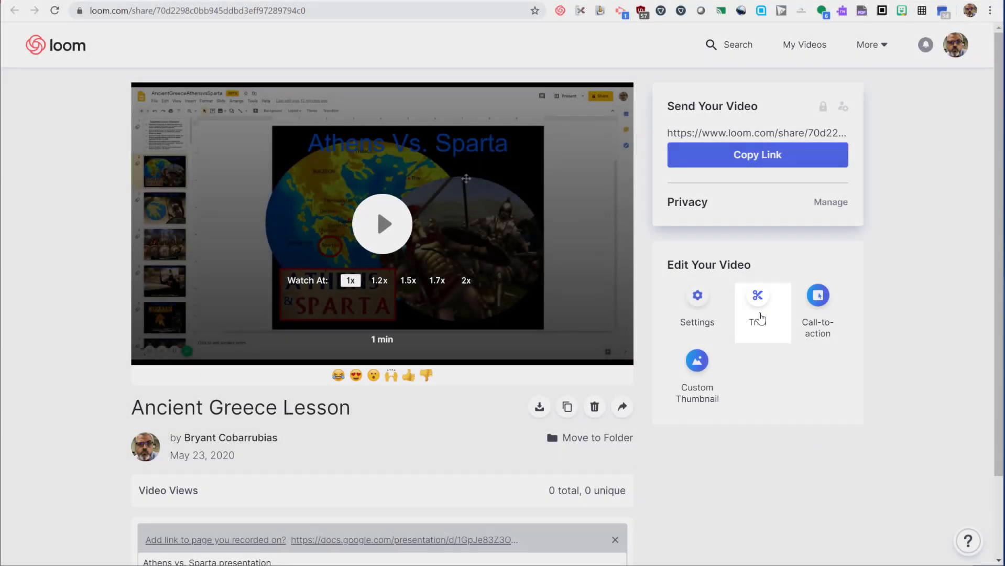
Open the trimming editor and scrub the preview back to about 0:03
{"action": "left_click", "coordinate": [760, 318]}
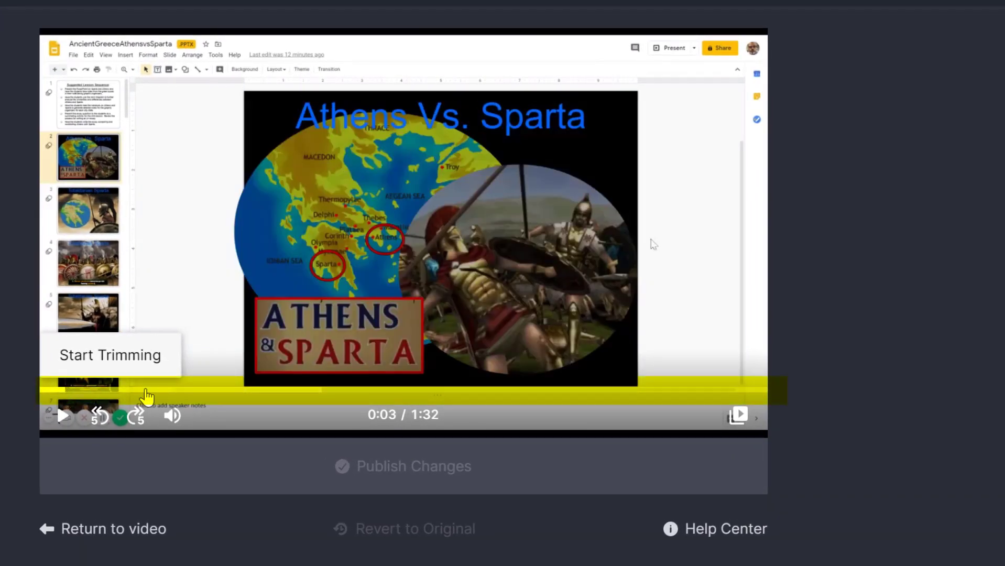
{"action": "left_click", "coordinate": [157, 399]}
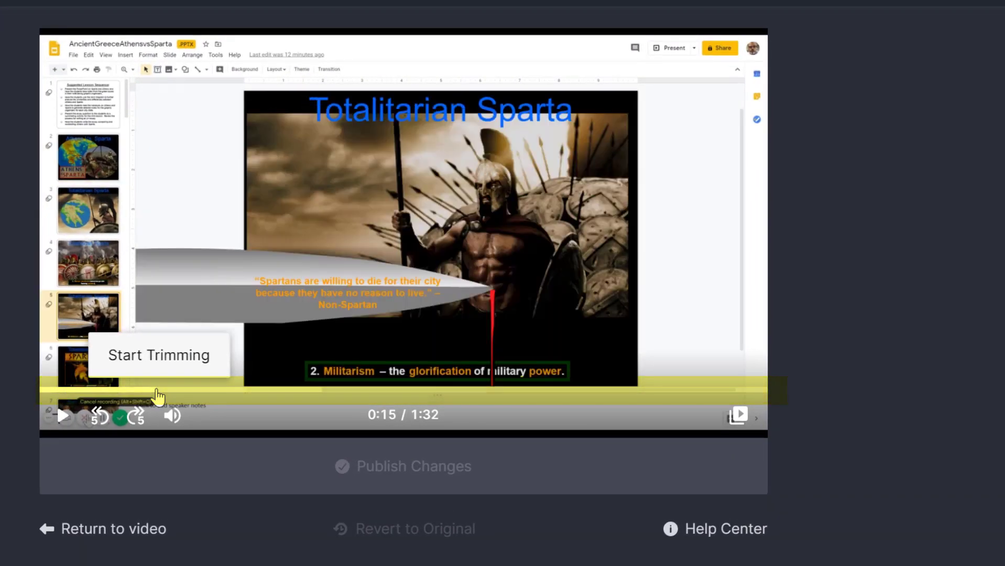
{"action": "left_click", "coordinate": [239, 396]}
{"action": "left_click", "coordinate": [503, 397]}
{"action": "left_click", "coordinate": [592, 399]}
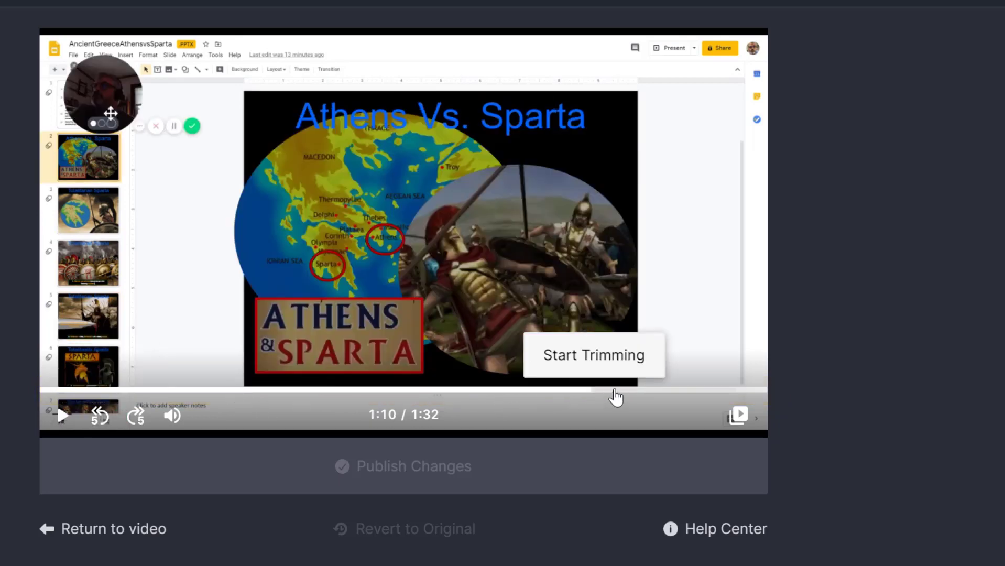
{"action": "left_click", "coordinate": [684, 398]}
{"action": "left_click", "coordinate": [75, 399]}
{"action": "left_click", "coordinate": [65, 398]}
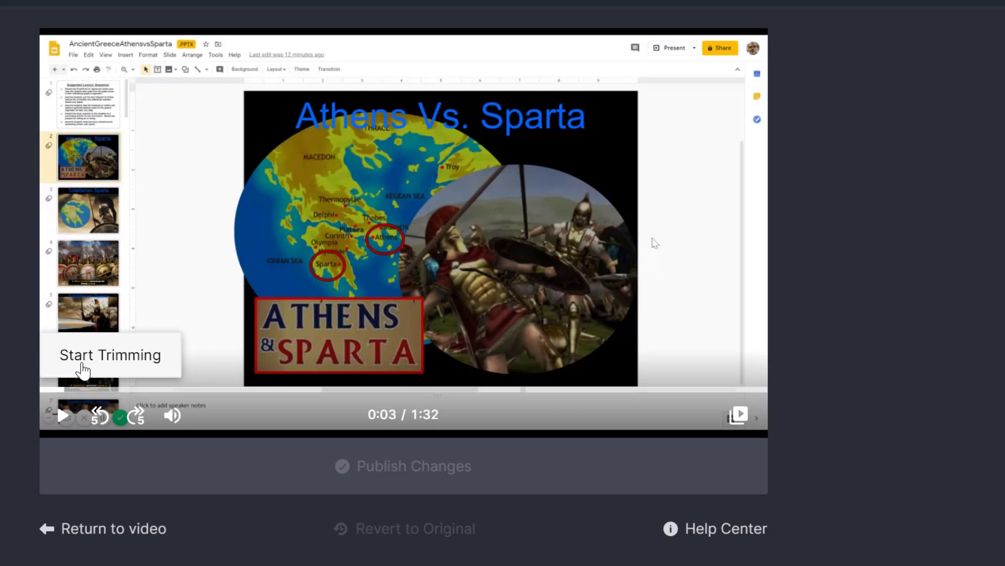
Mark the section 0:00.0–0:05.0 and remove it from the video
{"action": "left_click", "coordinate": [82, 370]}
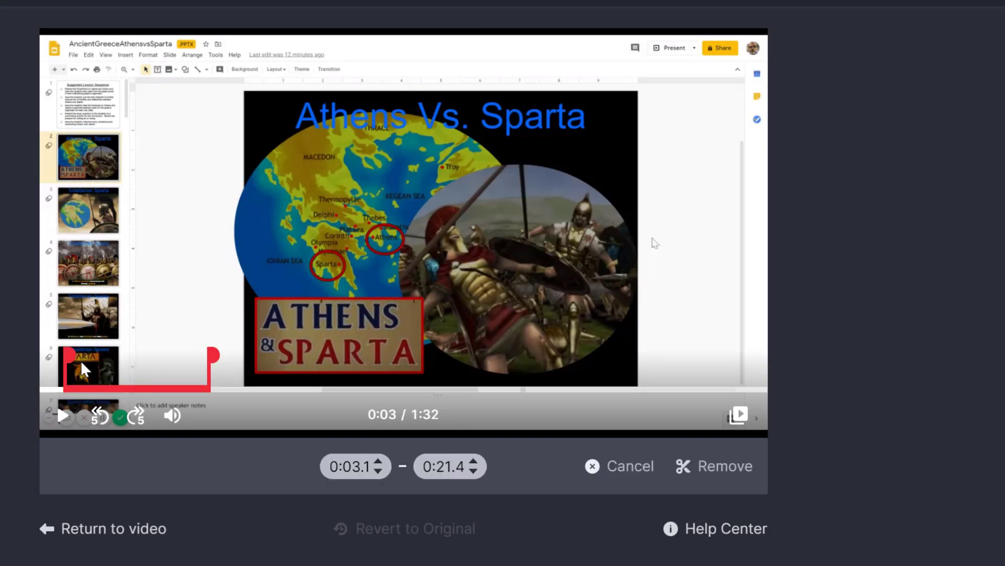
{"action": "left_click_drag", "start_coordinate": [63, 352], "coordinate": [6, 367]}
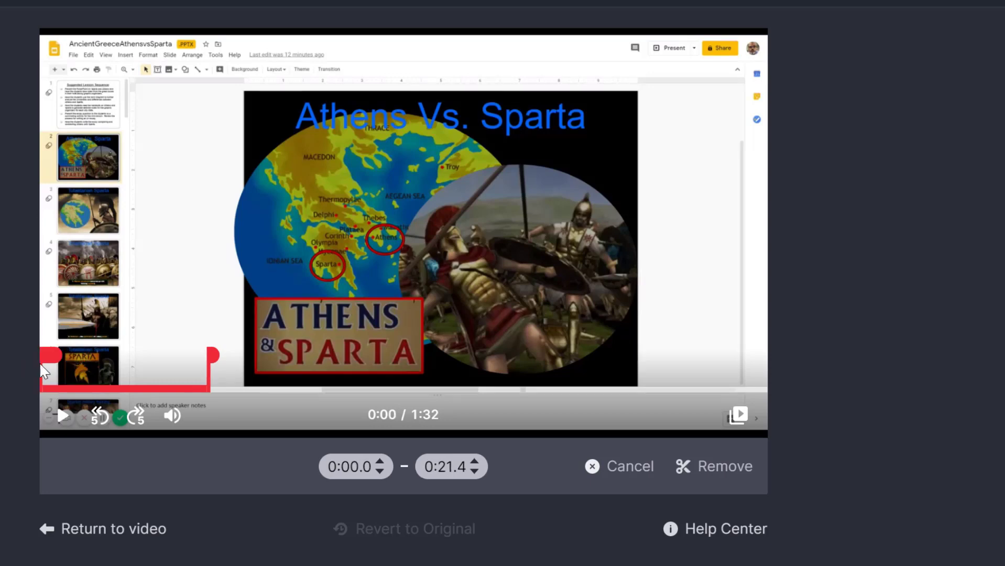
{"action": "left_click_drag", "start_coordinate": [211, 355], "coordinate": [84, 355]}
{"action": "left_click", "coordinate": [476, 461]}
{"action": "left_click", "coordinate": [475, 462]}
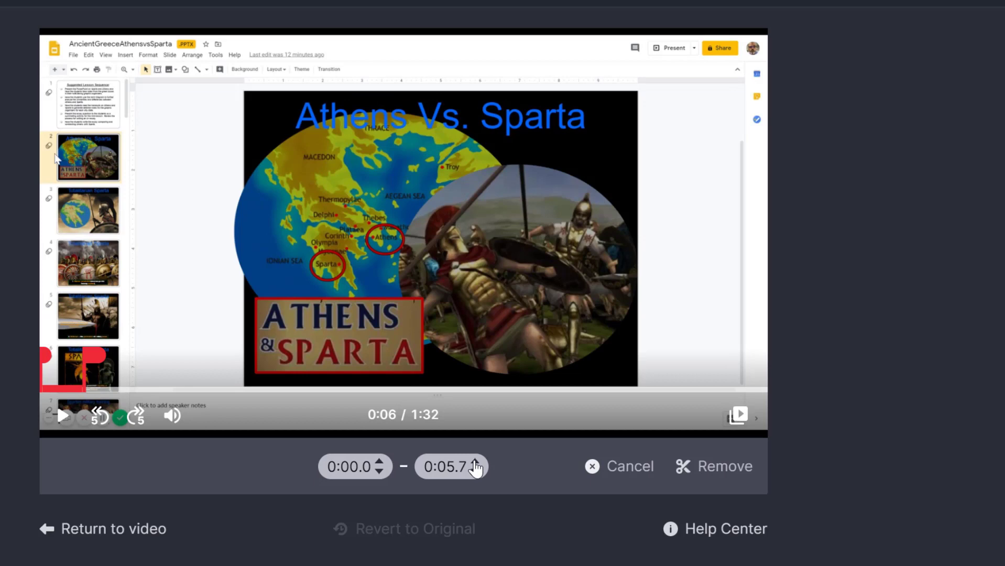
{"action": "left_click", "coordinate": [475, 471]}
{"action": "left_click", "coordinate": [476, 471]}
{"action": "left_click", "coordinate": [475, 471]}
{"action": "left_click", "coordinate": [475, 471]}
{"action": "left_click", "coordinate": [476, 471]}
{"action": "left_click", "coordinate": [475, 471]}
{"action": "left_click", "coordinate": [475, 472]}
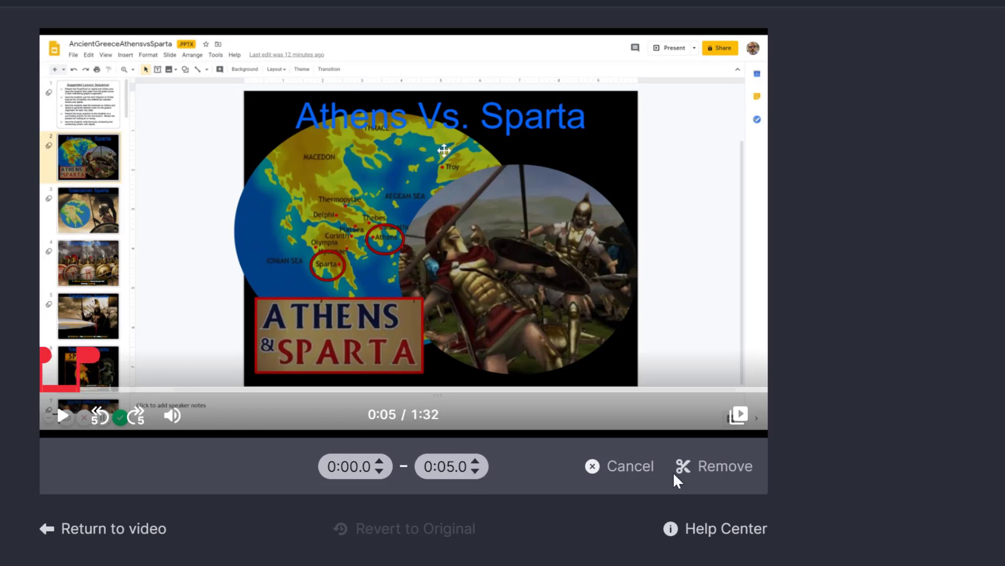
{"action": "left_click", "coordinate": [723, 468]}
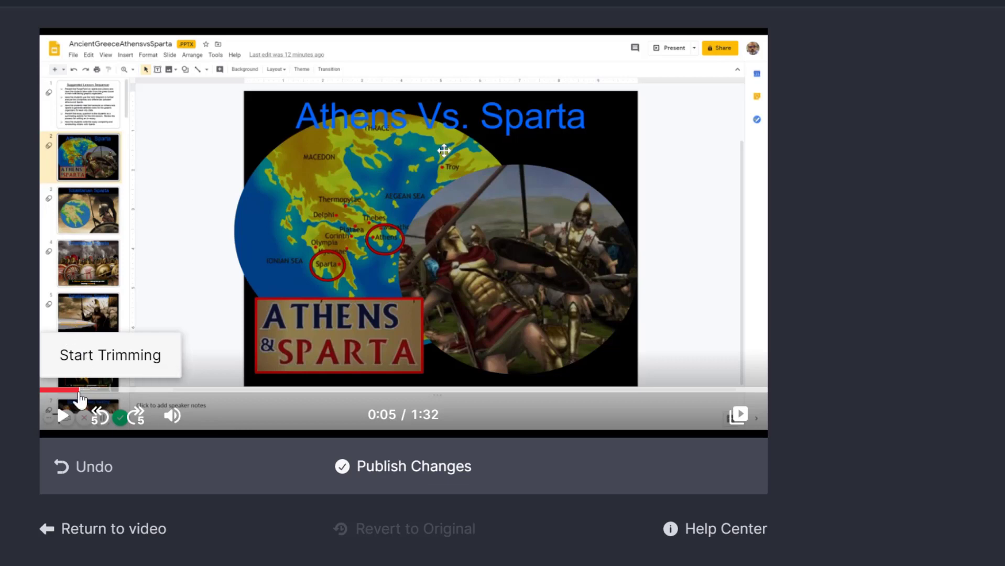
Mark a second cut from 0:16.6 to 0:23.2 in the Sparta part
{"action": "left_click", "coordinate": [74, 414]}
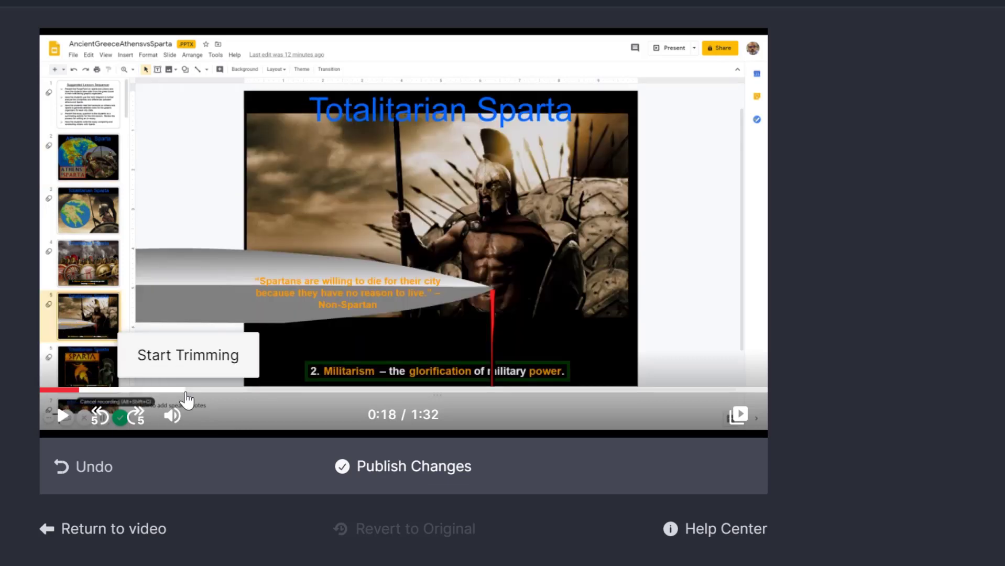
{"action": "left_click", "coordinate": [75, 399]}
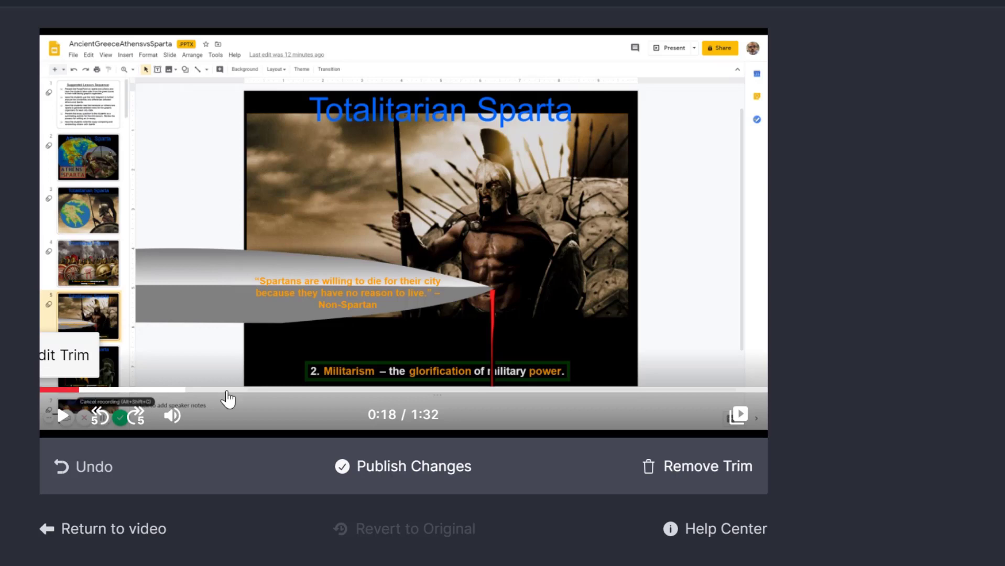
{"action": "left_click", "coordinate": [188, 400]}
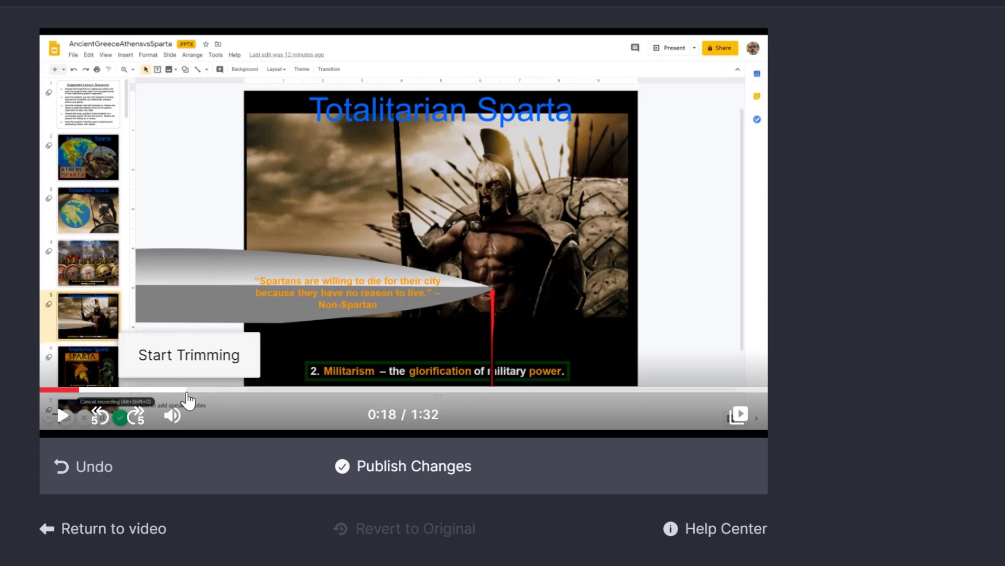
{"action": "left_click", "coordinate": [204, 375]}
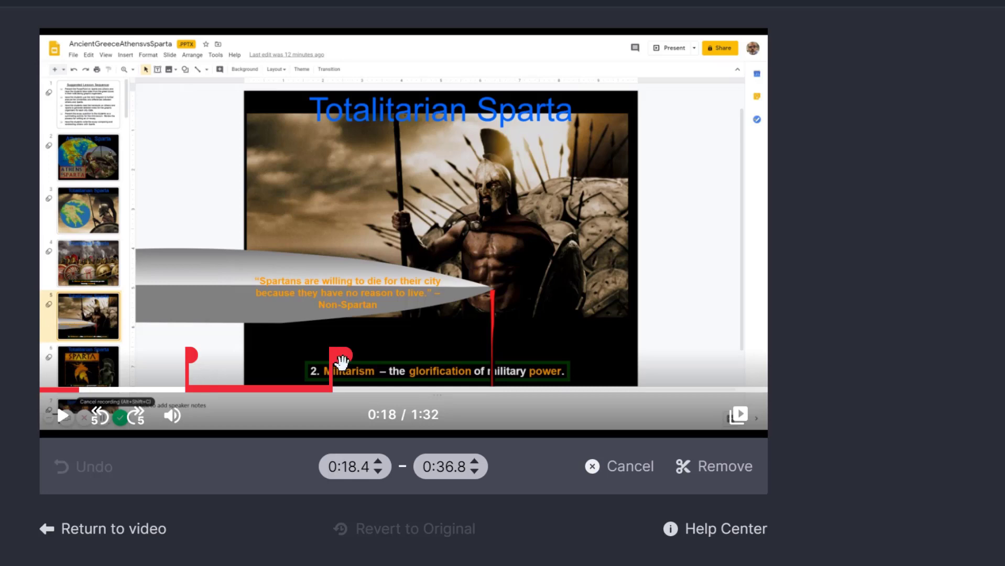
{"action": "left_click_drag", "start_coordinate": [343, 365], "coordinate": [173, 356]}
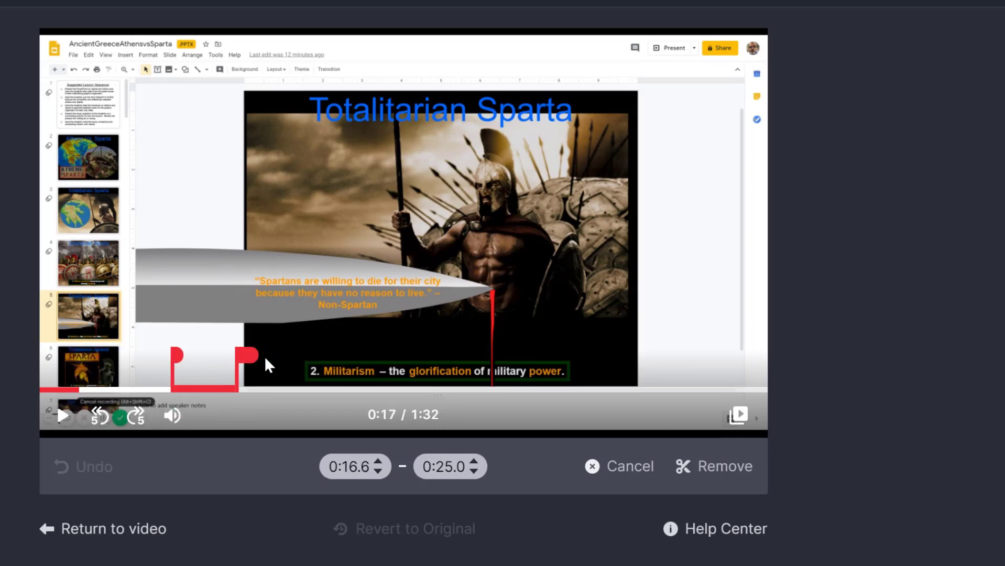
{"action": "left_click_drag", "start_coordinate": [243, 355], "coordinate": [224, 357]}
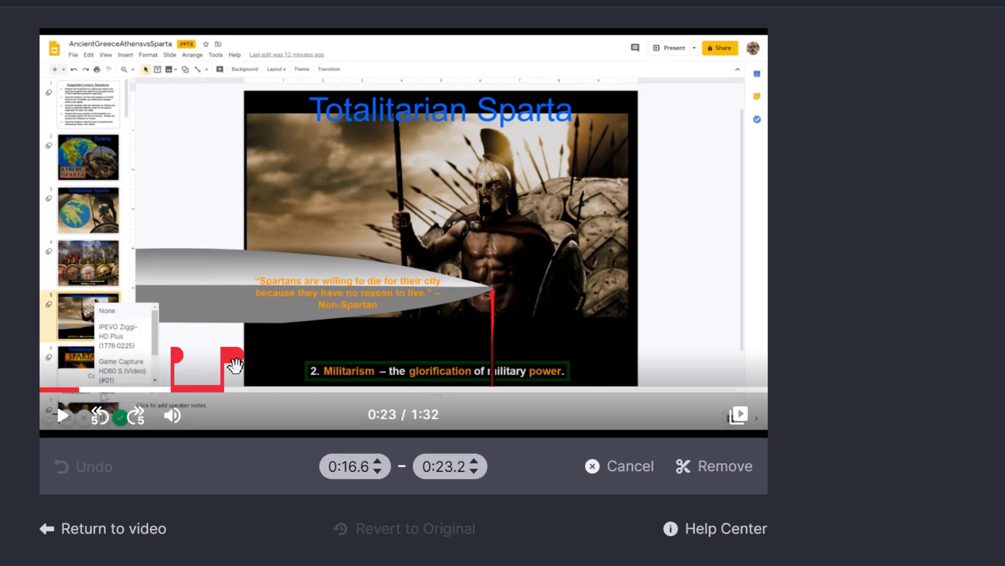
Remove the 0:16.6–0:23.2 section, then cut the closing stretch from 1:27.5 to the end
{"action": "left_click", "coordinate": [731, 475]}
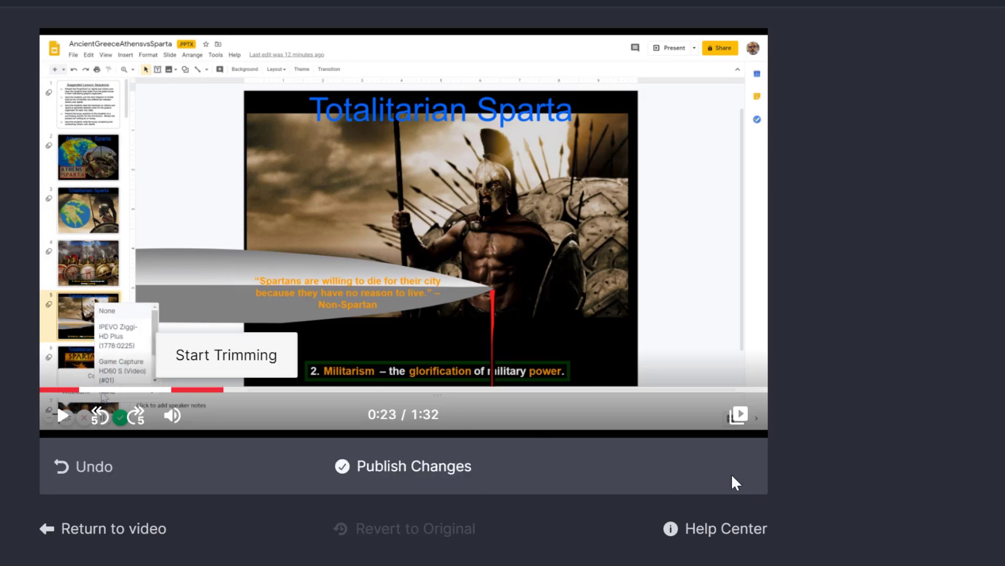
{"action": "left_click", "coordinate": [721, 398]}
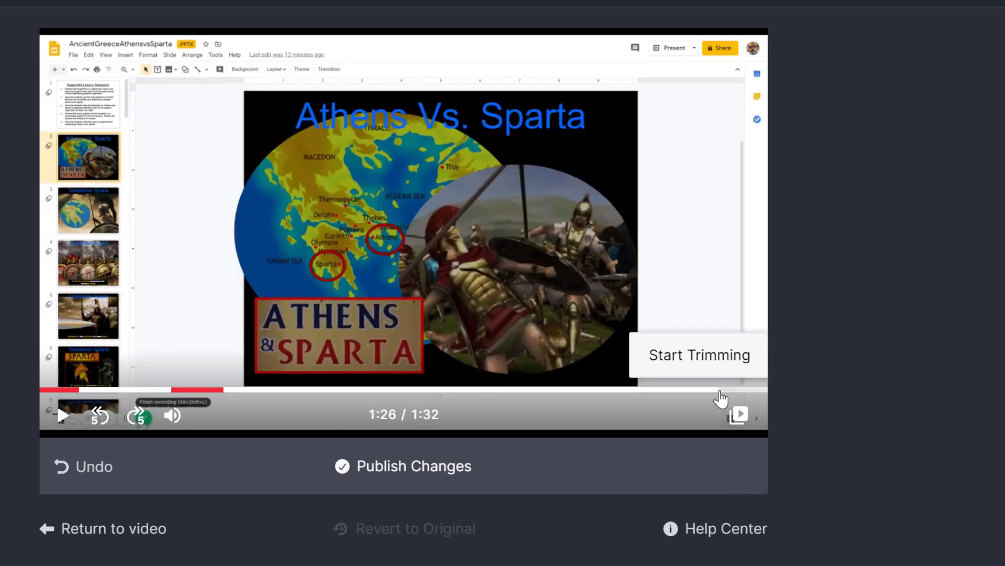
{"action": "left_click", "coordinate": [723, 364]}
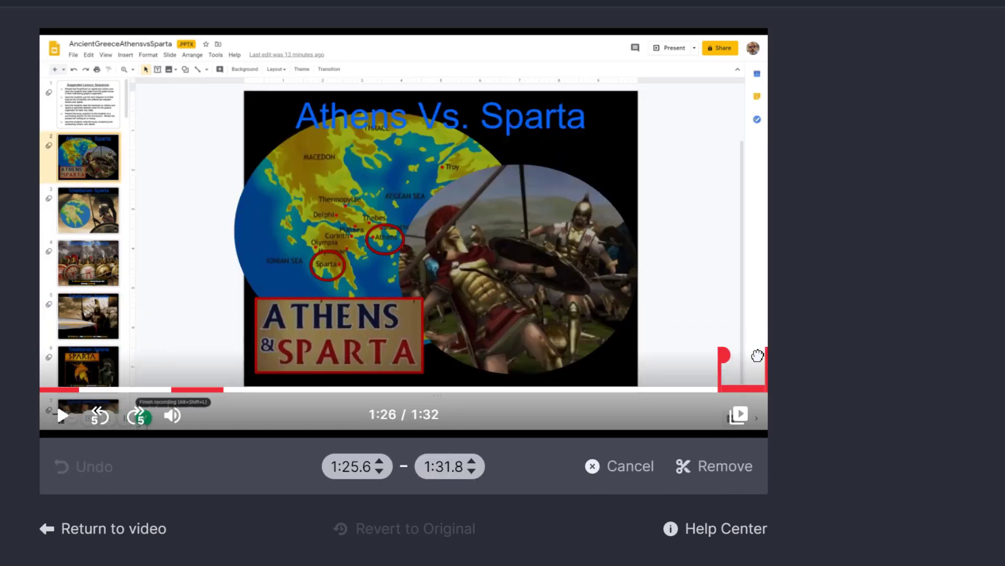
{"action": "left_click_drag", "start_coordinate": [764, 353], "coordinate": [809, 359]}
{"action": "left_click_drag", "start_coordinate": [724, 355], "coordinate": [739, 355]}
{"action": "left_click", "coordinate": [725, 478]}
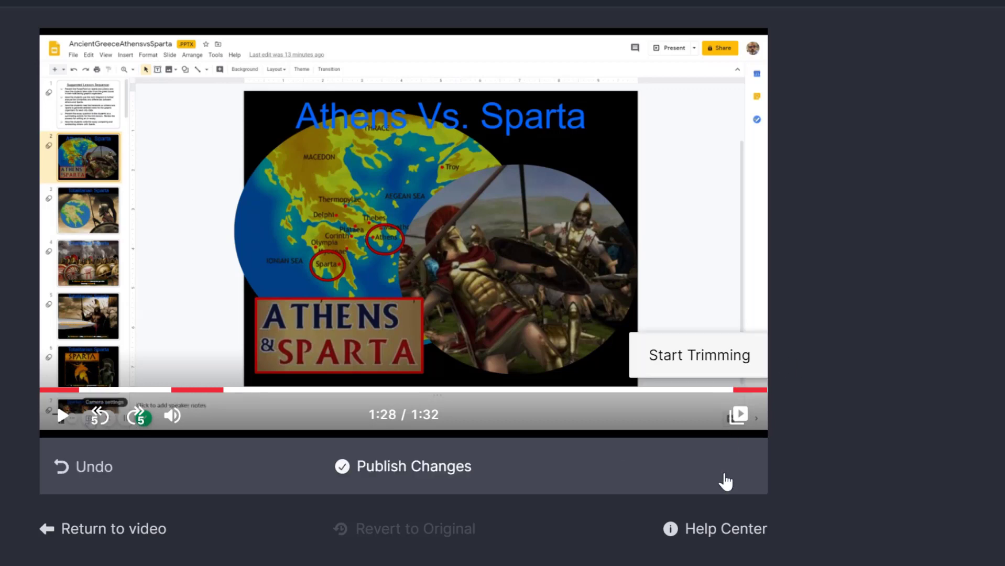
Play back the trimmed video to review it, pausing and resuming once
{"action": "left_click", "coordinate": [62, 416]}
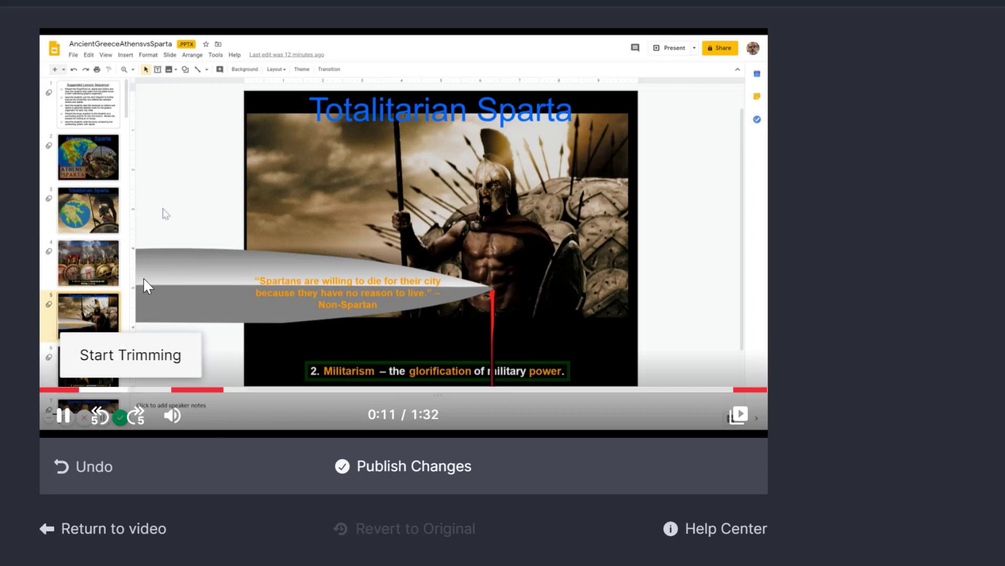
{"action": "left_click", "coordinate": [53, 407]}
{"action": "left_click", "coordinate": [62, 414]}
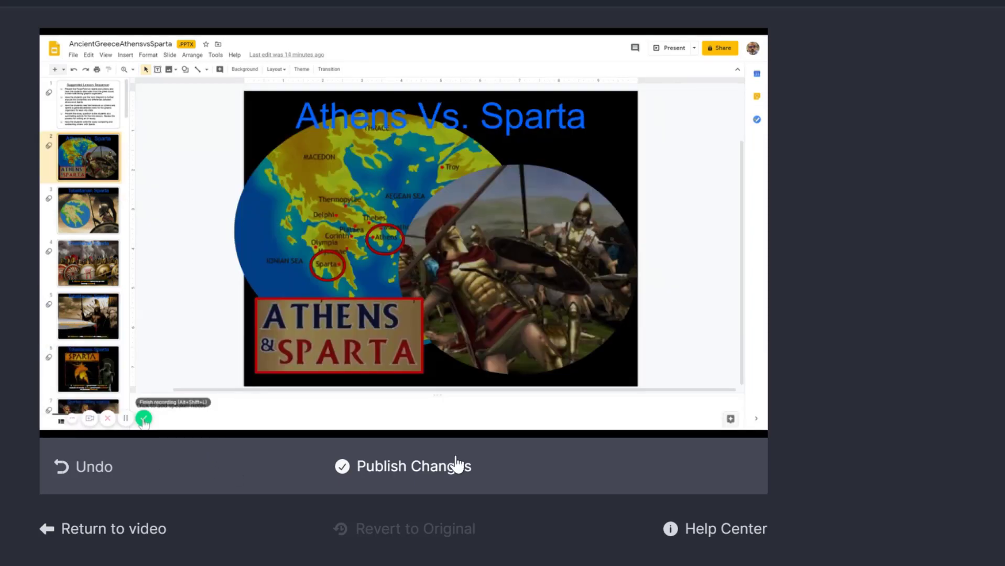
Publish the three trims to the Ancient Greece Lesson video
{"action": "left_click", "coordinate": [458, 466]}
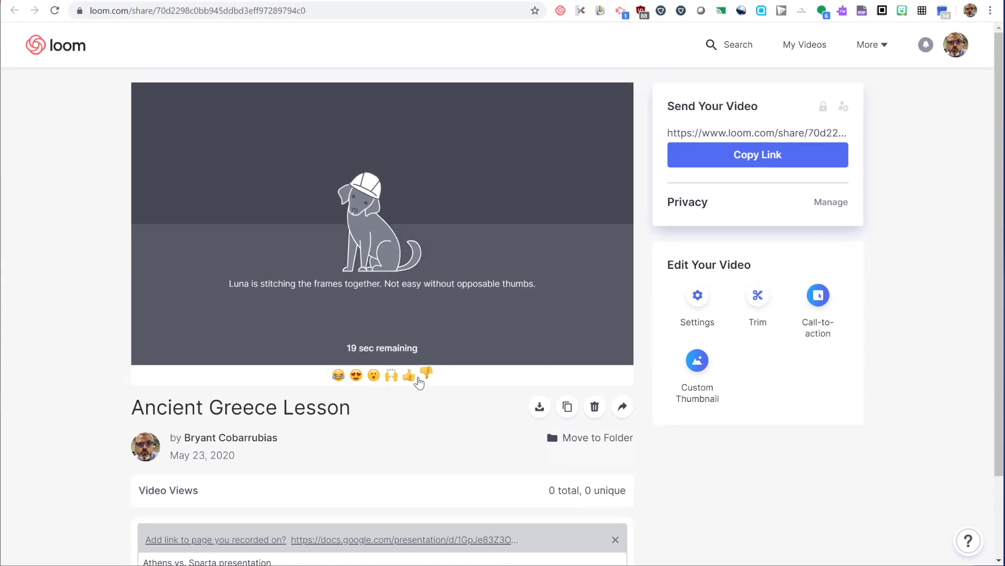
Add a call-to-action labelled 'Go to assignment' linking to classroom.google.com
{"action": "left_click", "coordinate": [817, 297]}
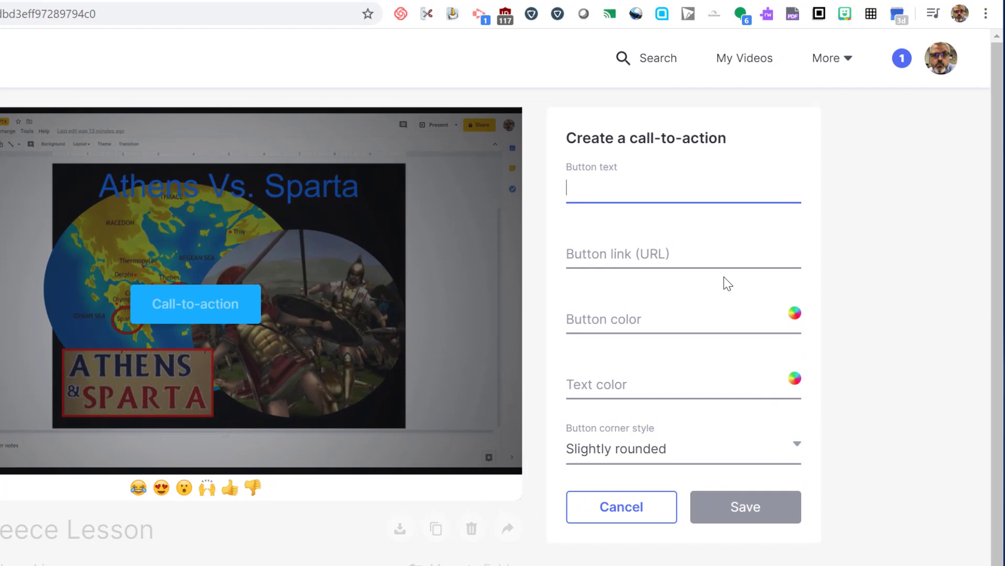
{"action": "type", "text": "Go to asignme"}
{"action": "key", "text": "BackSpace"}
{"action": "key", "text": "BackSpace"}
{"action": "key", "text": "BackSpace"}
{"action": "key", "text": "BackSpace"}
{"action": "key", "text": "BackSpace"}
{"action": "key", "text": "BackSpace"}
{"action": "key", "text": "BackSpace"}
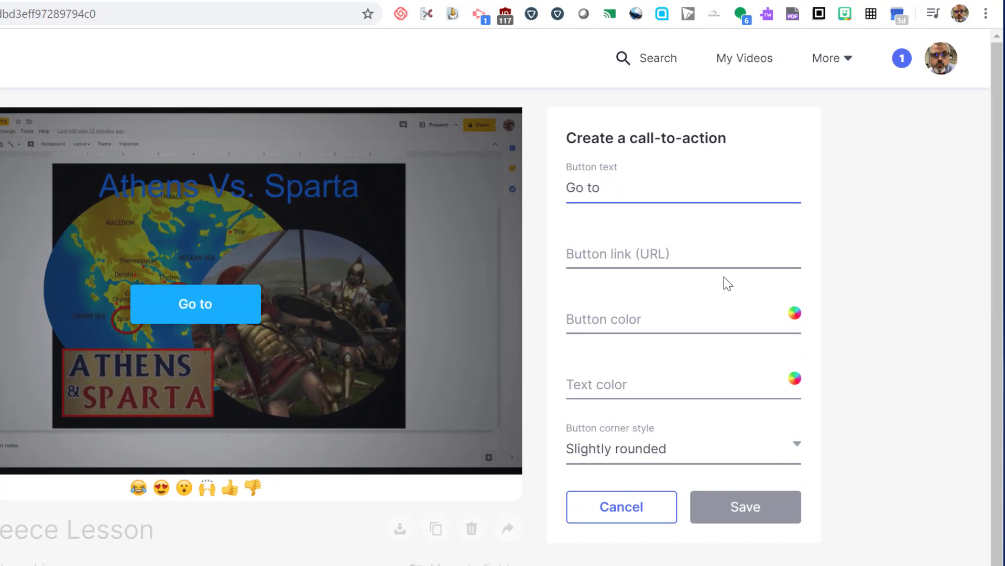
{"action": "type", "text": "assignment"}
{"action": "key", "text": "Tab"}
{"action": "type", "text": "class"}
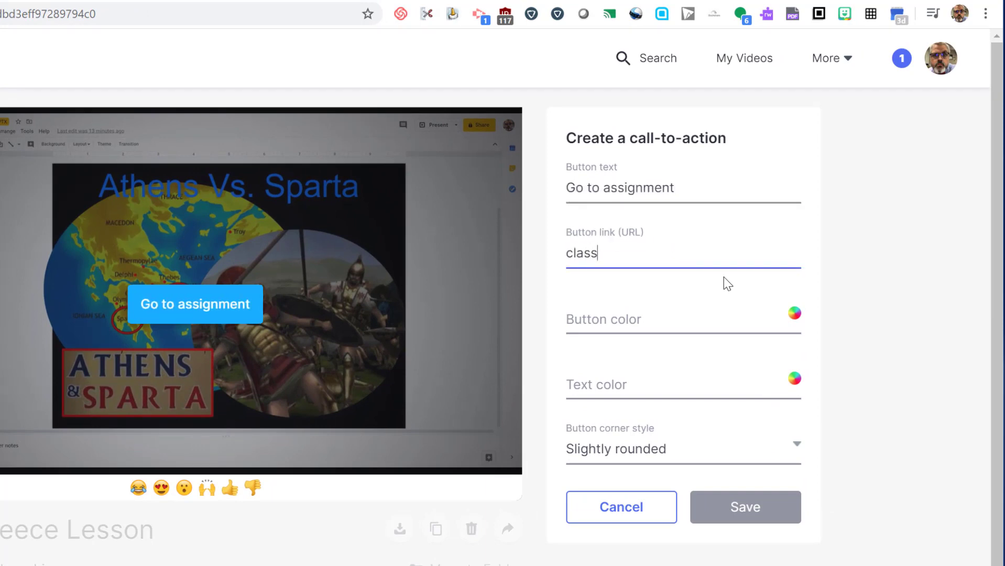
{"action": "type", "text": "room.google"}
{"action": "key", "text": "BackSpace"}
{"action": "type", "text": "le.co"}
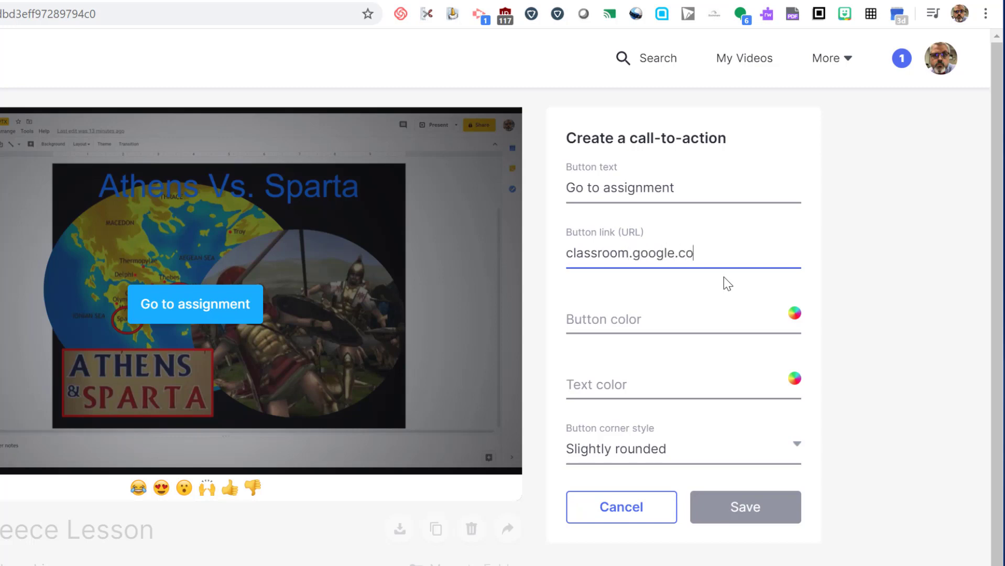
{"action": "type", "text": "m"}
Make the button orange with #29292b text and rounded corners, and save it
{"action": "key", "text": "Tab"}
{"action": "left_click", "coordinate": [606, 548]}
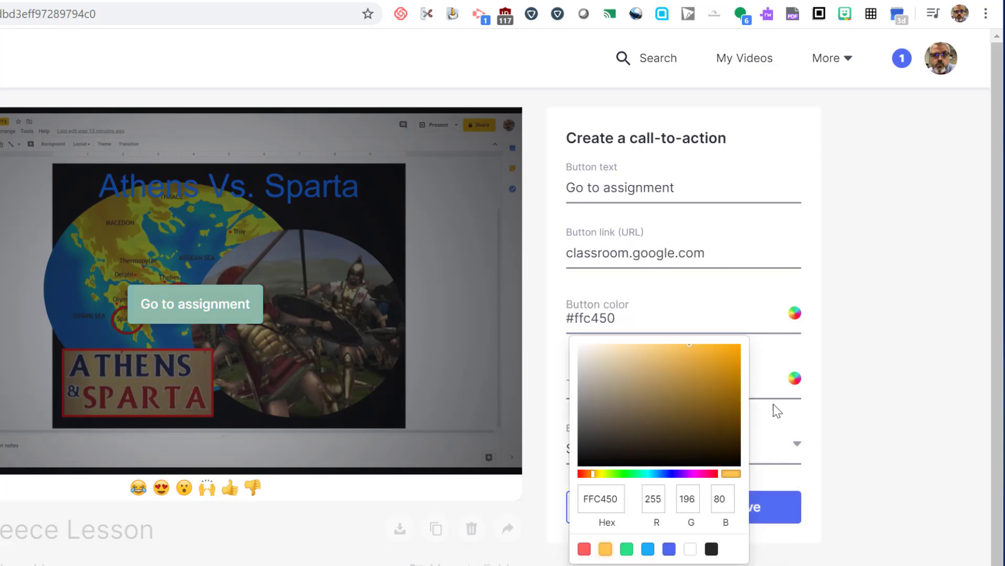
{"action": "key", "text": "Tab"}
{"action": "type", "text": "#29292b"}
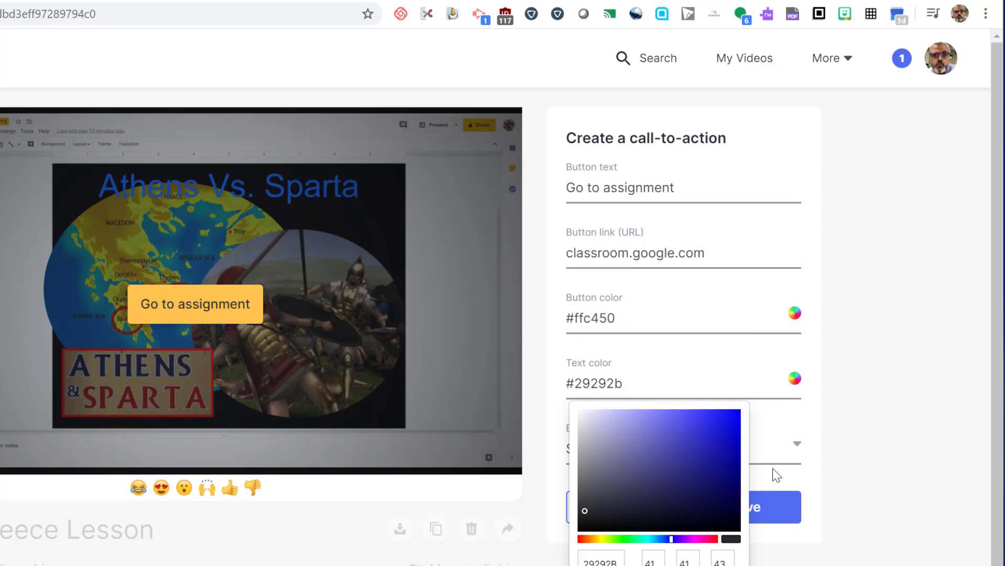
{"action": "left_click", "coordinate": [773, 454]}
{"action": "left_click", "coordinate": [649, 557]}
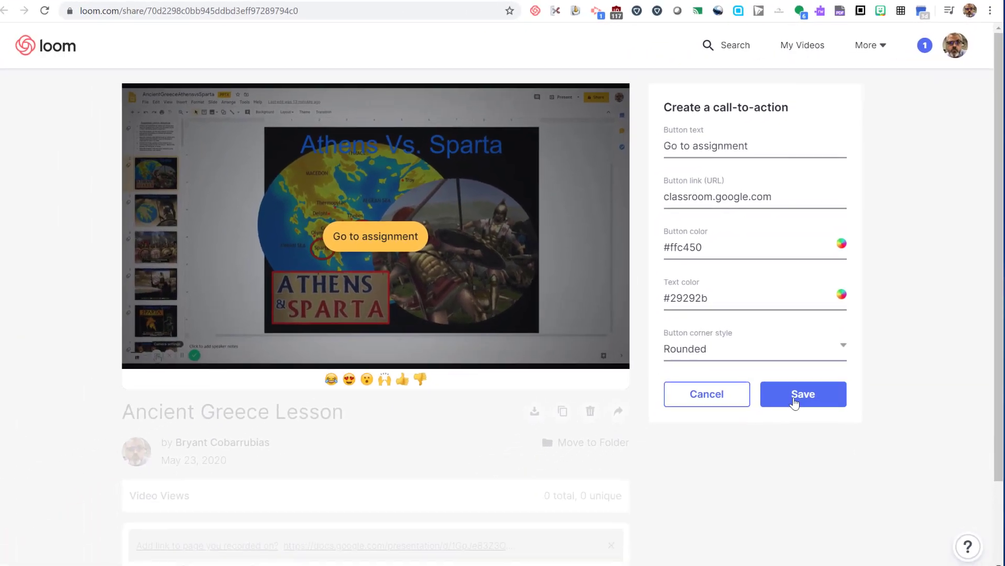
{"action": "left_click", "coordinate": [800, 395]}
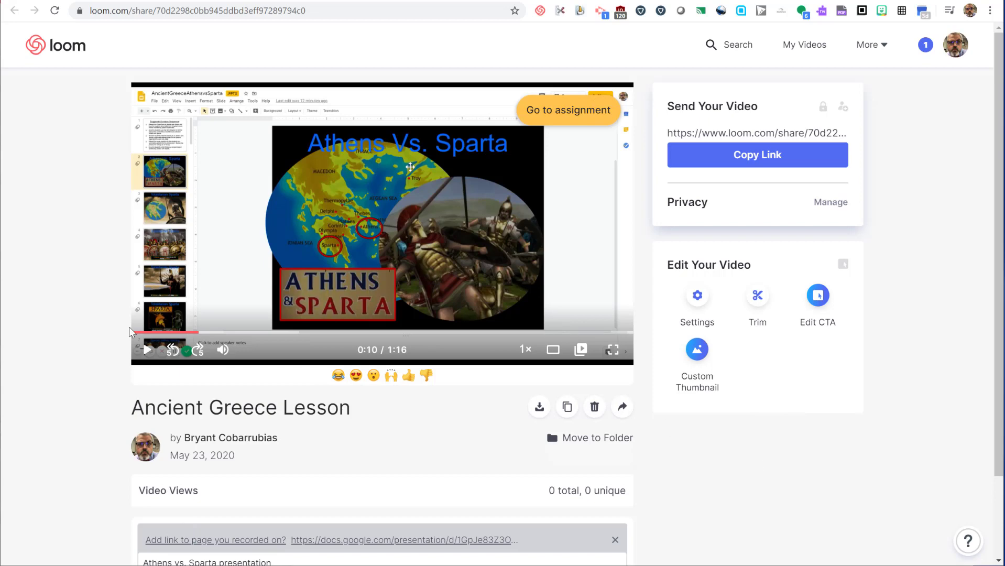
Start a custom thumbnail upload and snip the whole Athens Vs. Sparta title slide
{"action": "left_click", "coordinate": [695, 356]}
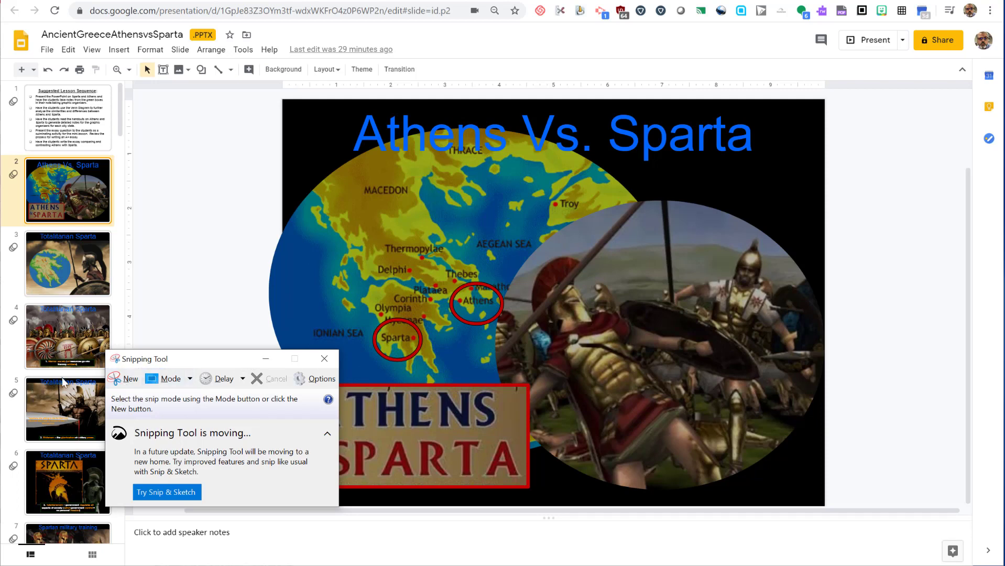
{"action": "left_click", "coordinate": [116, 379]}
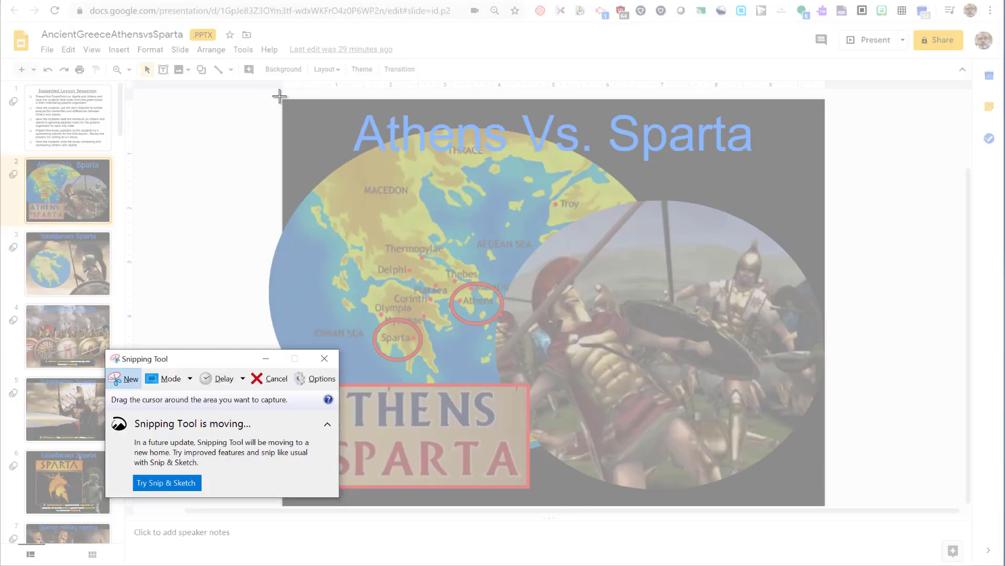
{"action": "left_click_drag", "start_coordinate": [282, 99], "coordinate": [823, 503]}
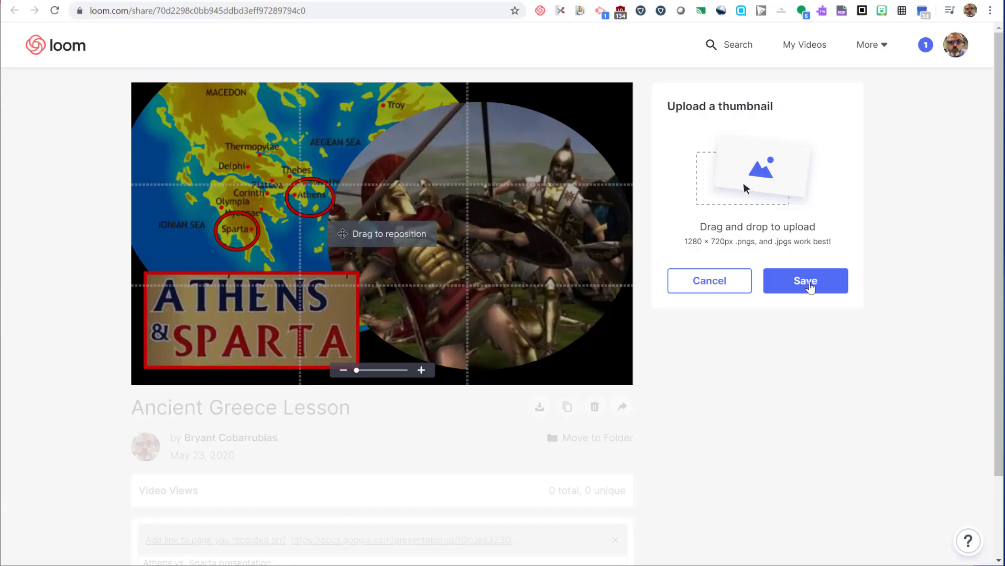
Save the slide snip as the thumbnail, check playback, and copy the share link
{"action": "left_click", "coordinate": [808, 283]}
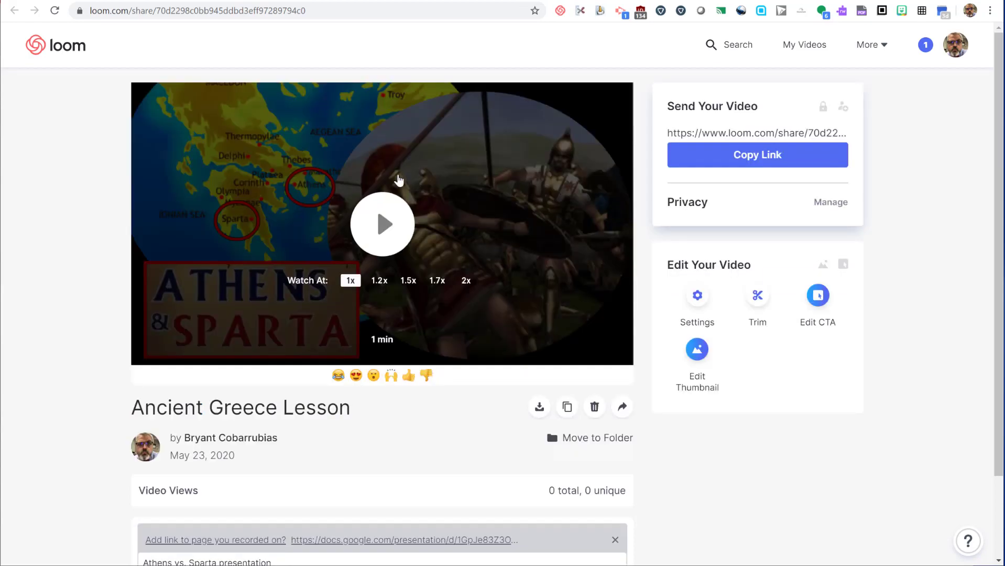
{"action": "left_click", "coordinate": [384, 225]}
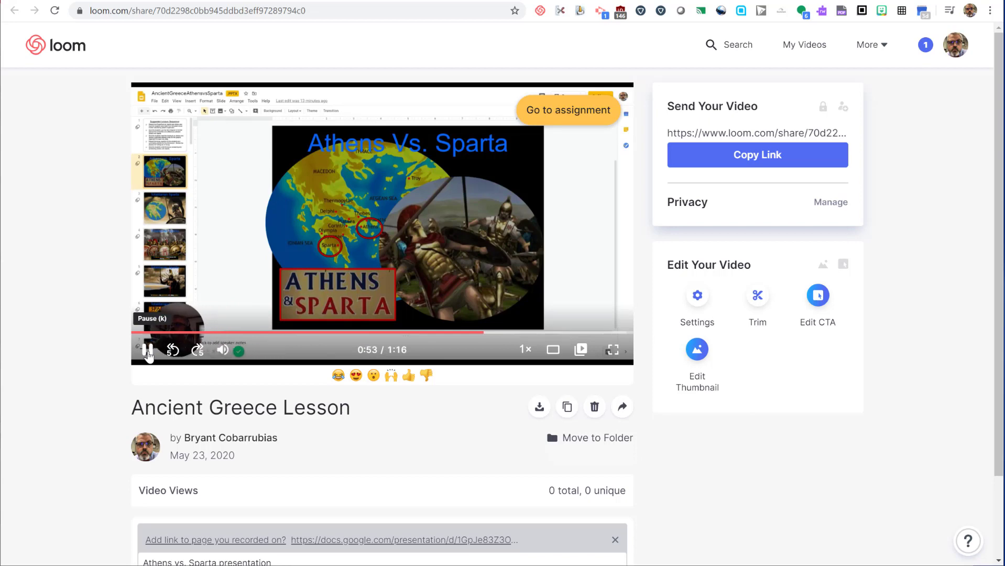
{"action": "left_click", "coordinate": [148, 355]}
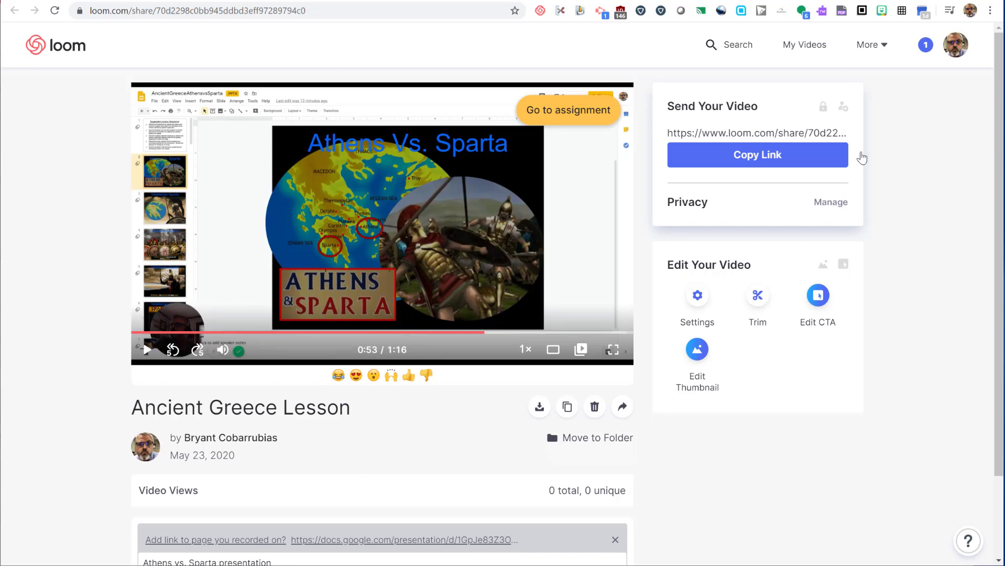
{"action": "left_click", "coordinate": [758, 156]}
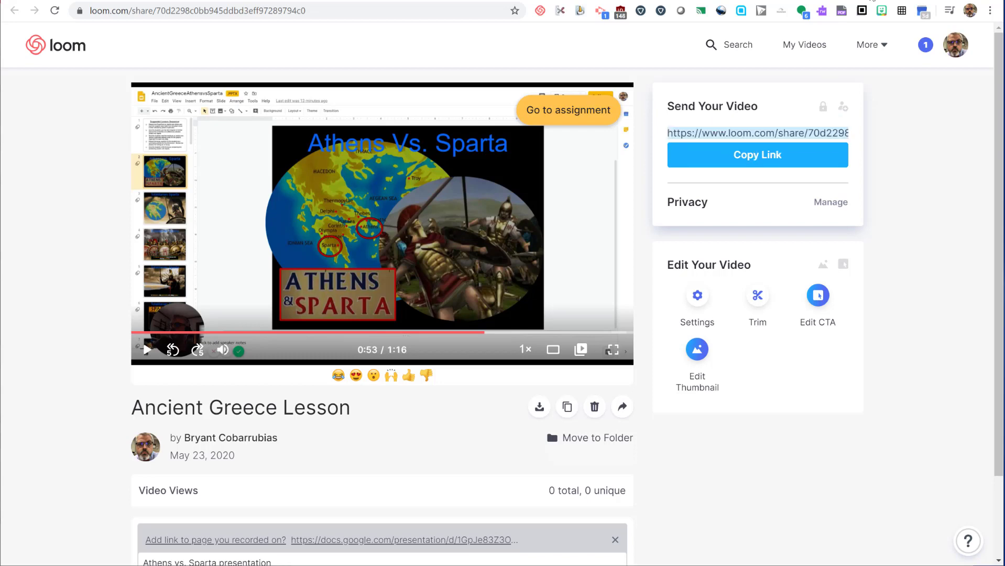
Download the video as Ancient Greece Lesson.mp4 into My Drive > Lesson Videos
{"action": "left_click", "coordinate": [539, 407]}
{"action": "left_click", "coordinate": [540, 407]}
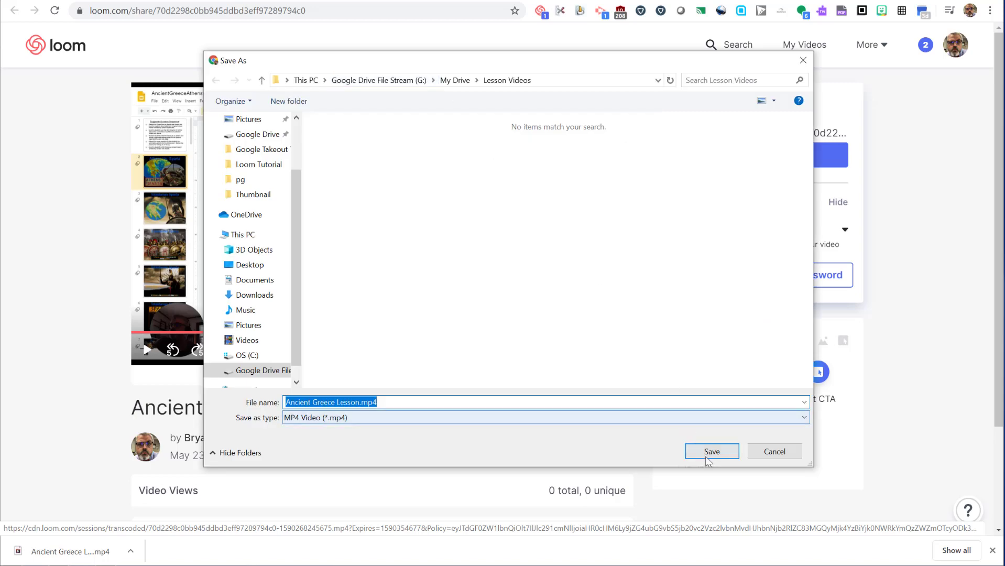
{"action": "left_click", "coordinate": [711, 452]}
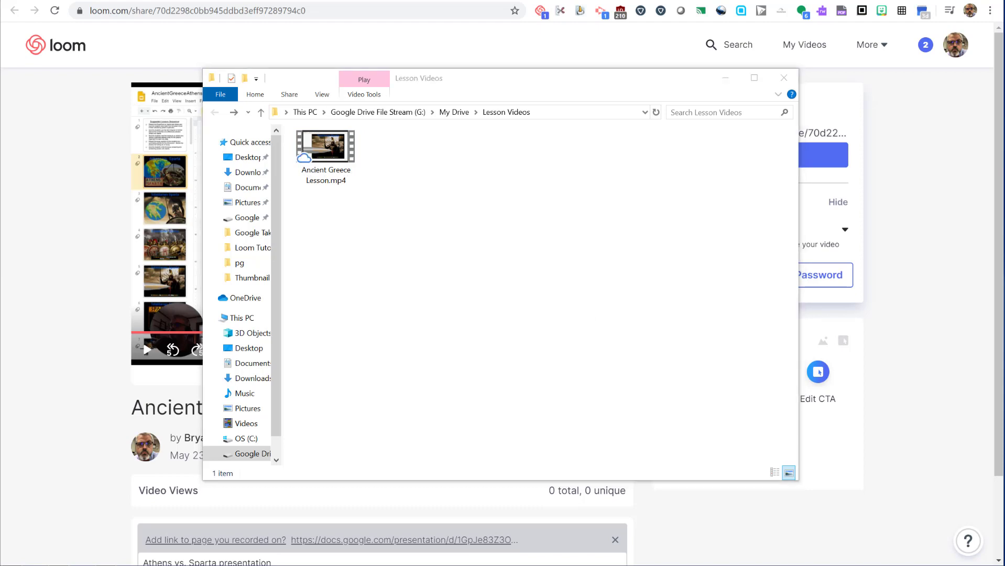
{"action": "left_click", "coordinate": [543, 231]}
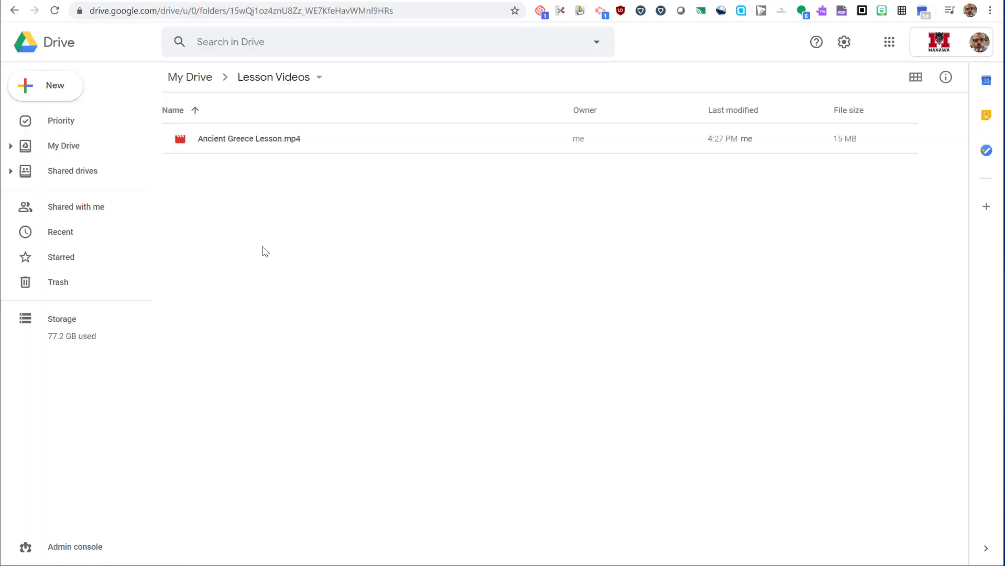
Start a new Classroom assignment titled 'Athens vs Sparta (Google Drive Import)'
{"action": "left_click", "coordinate": [265, 150]}
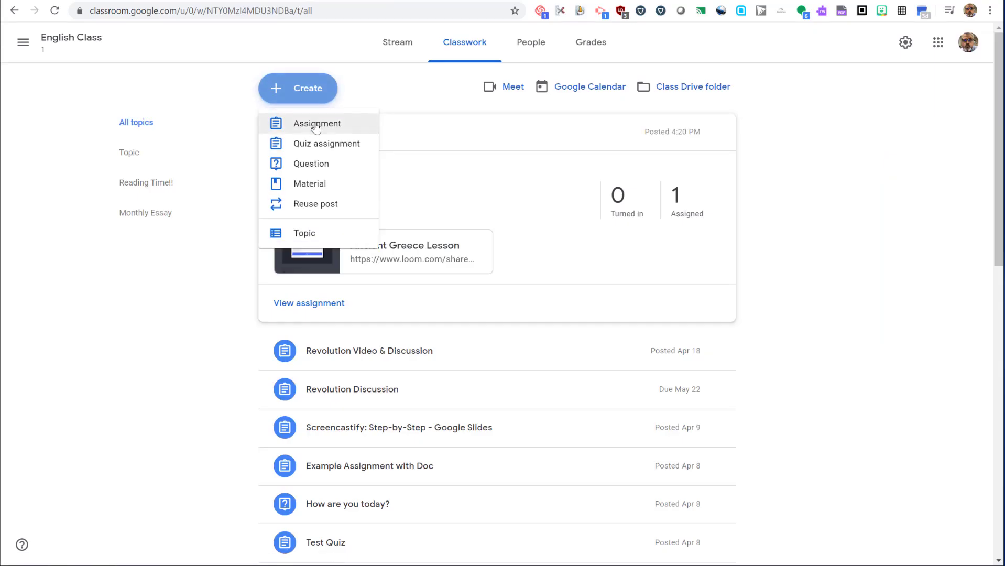
{"action": "left_click", "coordinate": [316, 125]}
{"action": "type", "text": "Athens"}
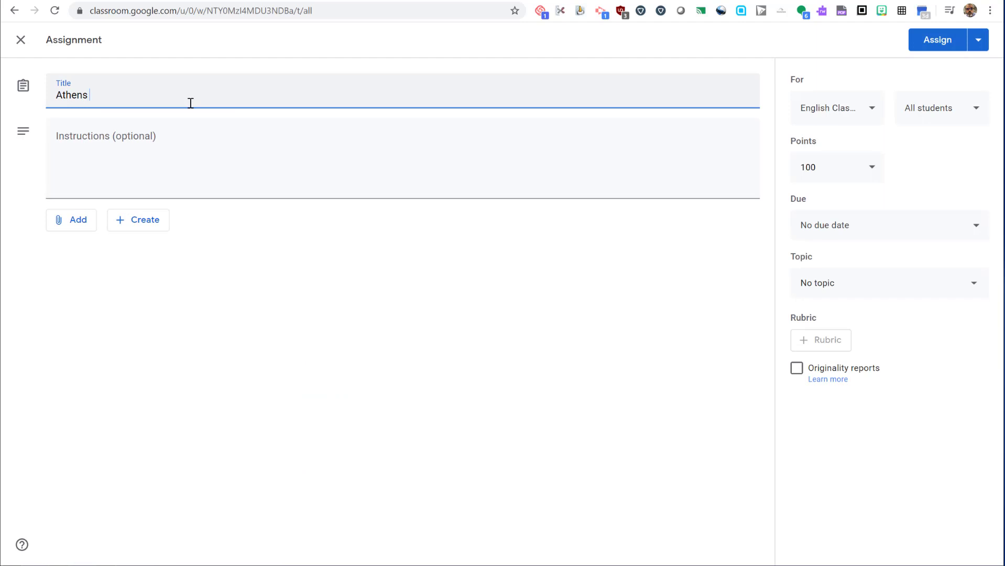
{"action": "type", "text": " vs Sparta (Google Drive"}
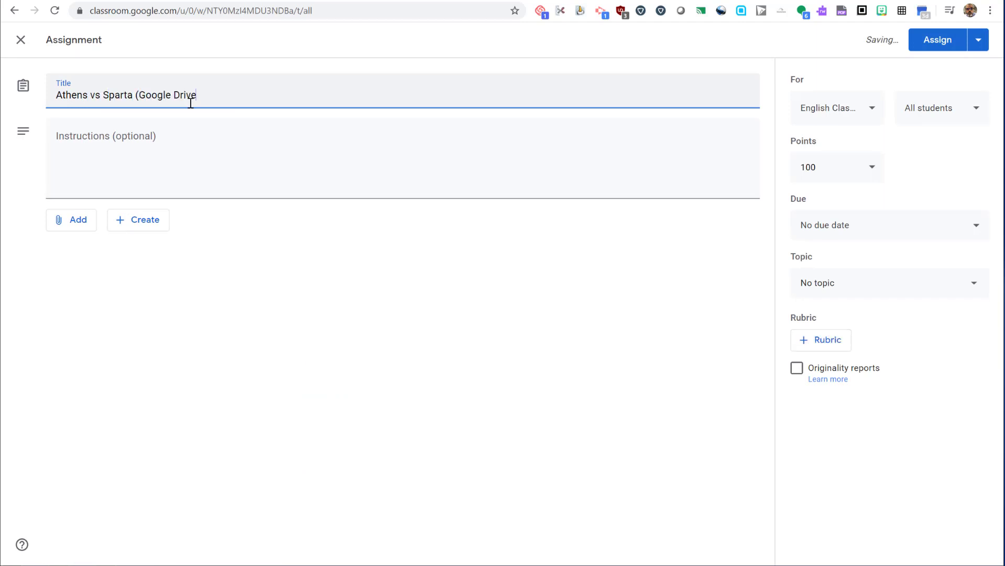
{"action": "type", "text": " Import"}
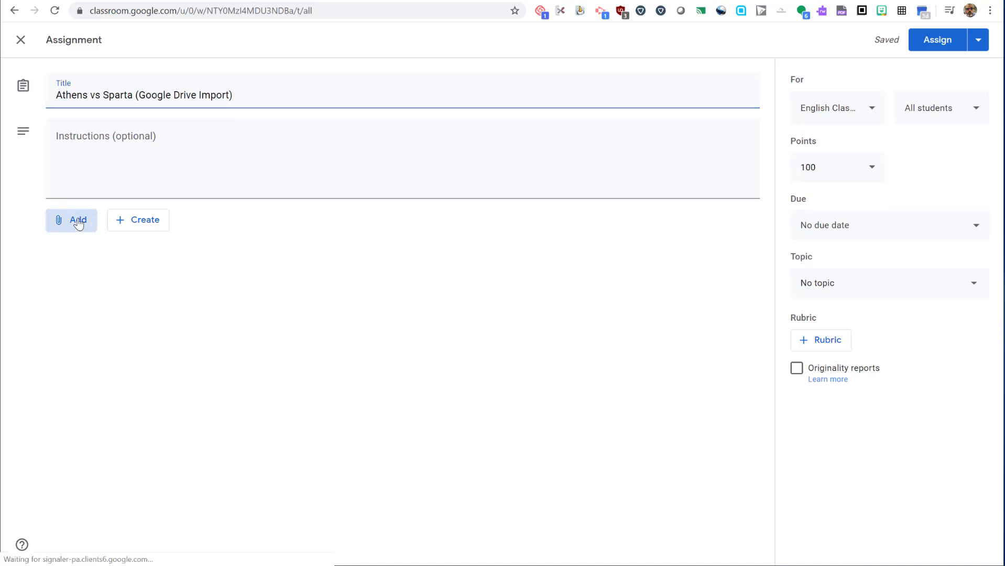
Attach Ancient Greece Lesson.mp4 from Google Drive as view-only and assign it
{"action": "left_click", "coordinate": [76, 220]}
{"action": "left_click", "coordinate": [84, 254]}
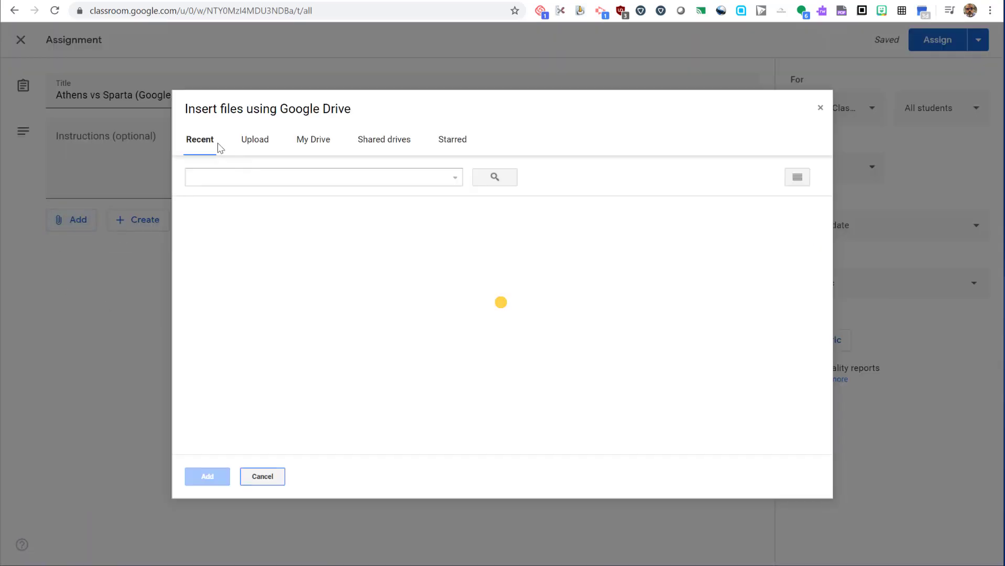
{"action": "left_click", "coordinate": [255, 299]}
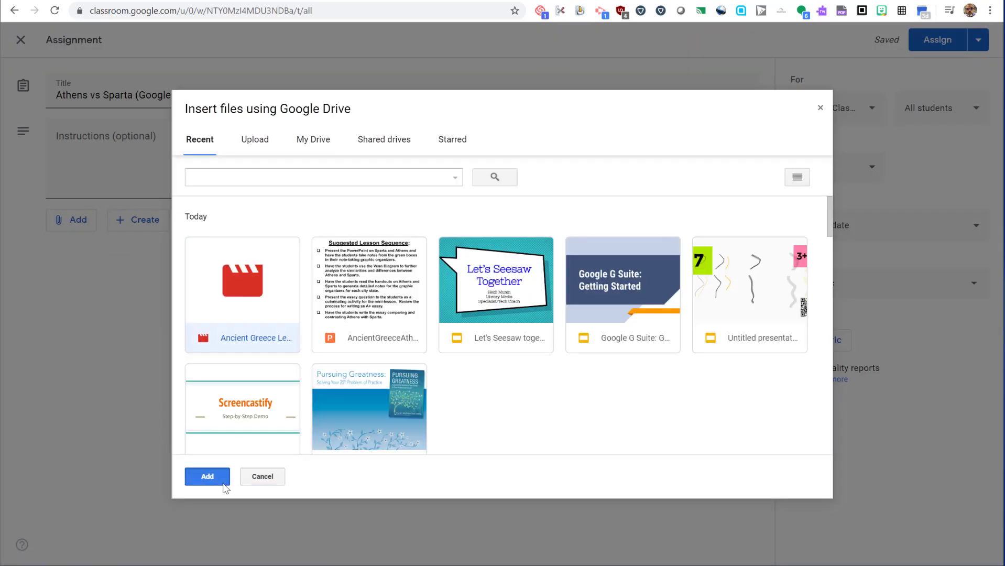
{"action": "left_click", "coordinate": [207, 476]}
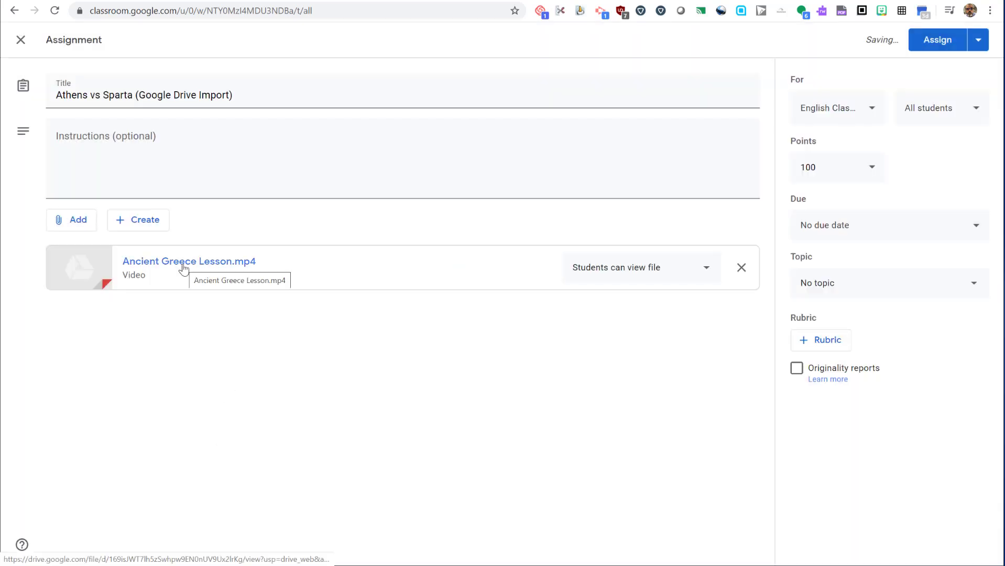
{"action": "left_click", "coordinate": [623, 272]}
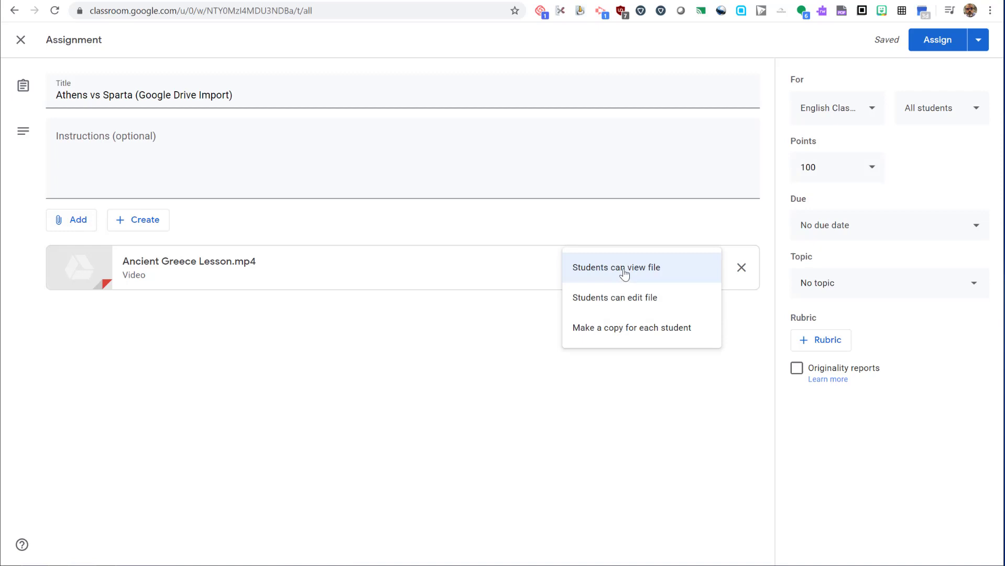
{"action": "left_click", "coordinate": [517, 340]}
{"action": "left_click", "coordinate": [938, 41]}
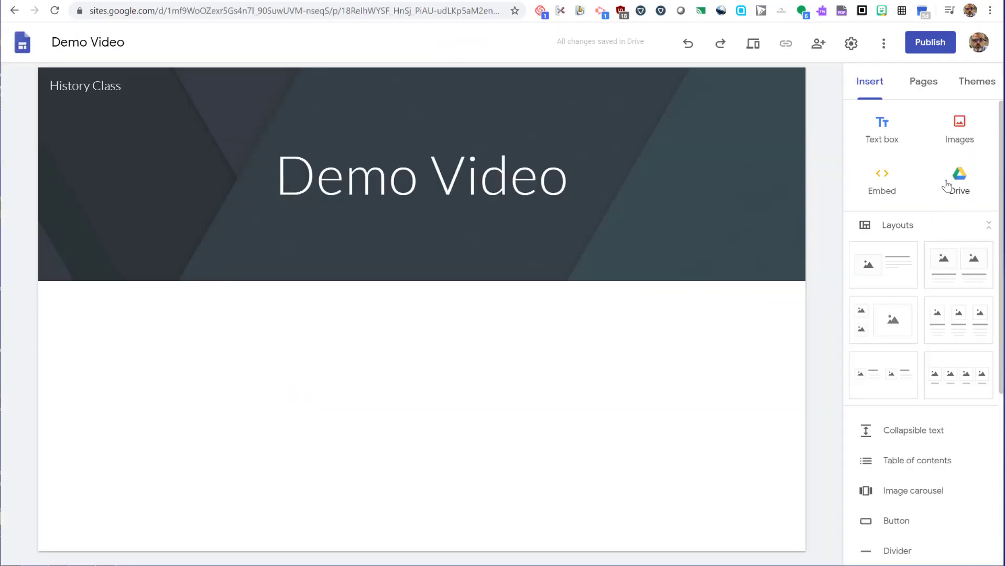
Insert the Ancient Greece Lesson video from Drive onto the Demo Video page
{"action": "left_click", "coordinate": [947, 186]}
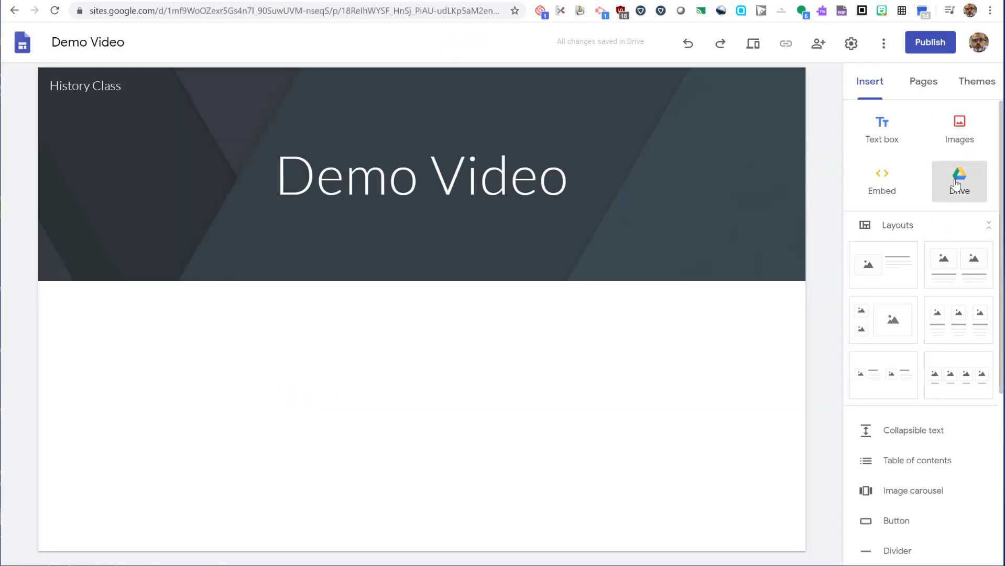
{"action": "left_click", "coordinate": [833, 226]}
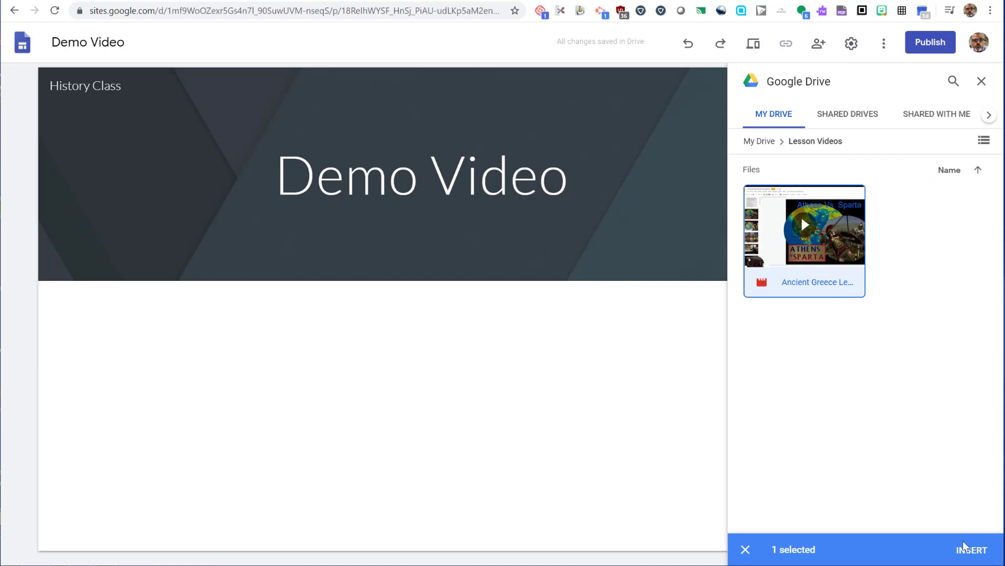
{"action": "left_click", "coordinate": [972, 550]}
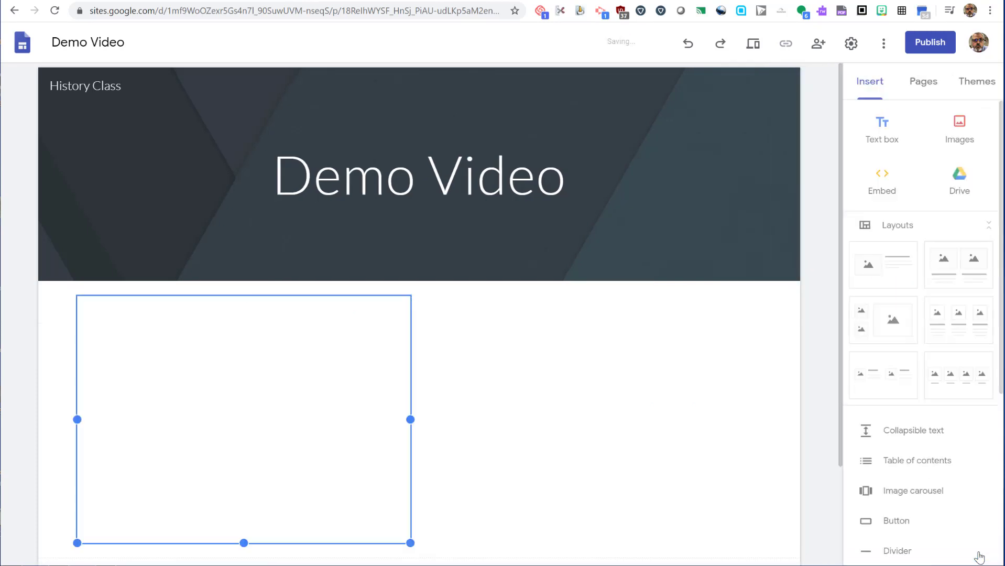
{"action": "left_click", "coordinate": [592, 399]}
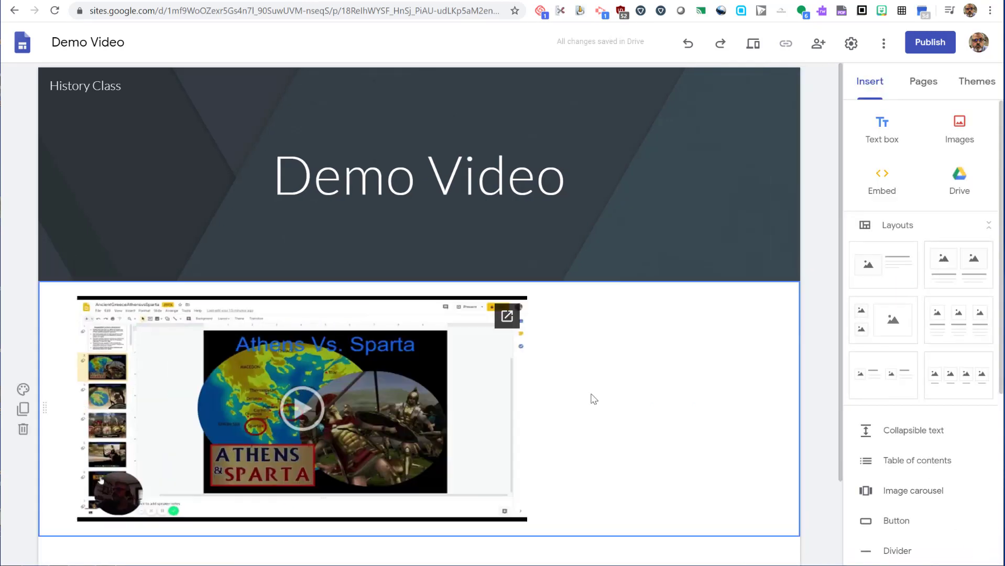
{"action": "left_click", "coordinate": [891, 53]}
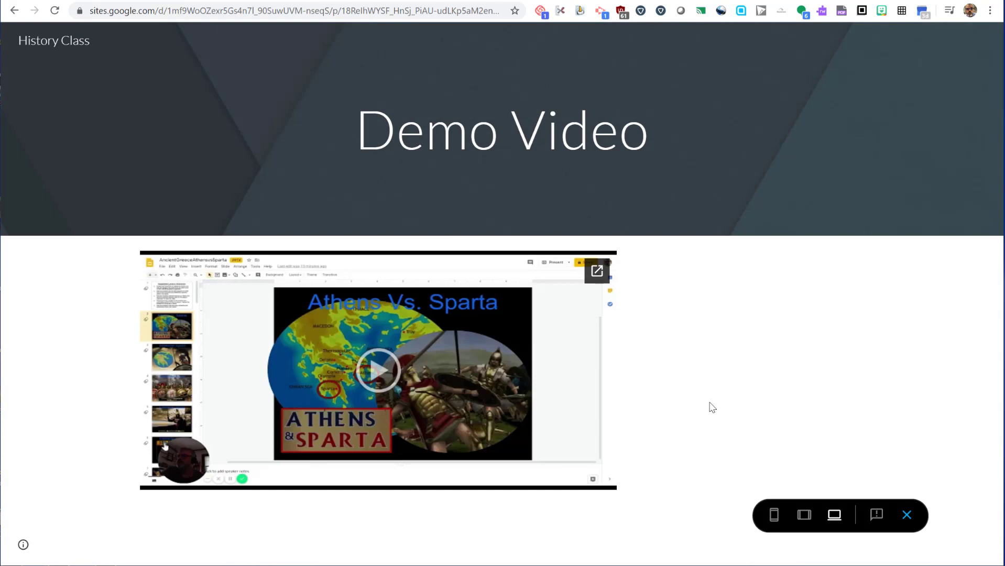
Play the embedded video in preview and pause it at 0:04
{"action": "left_click", "coordinate": [375, 375]}
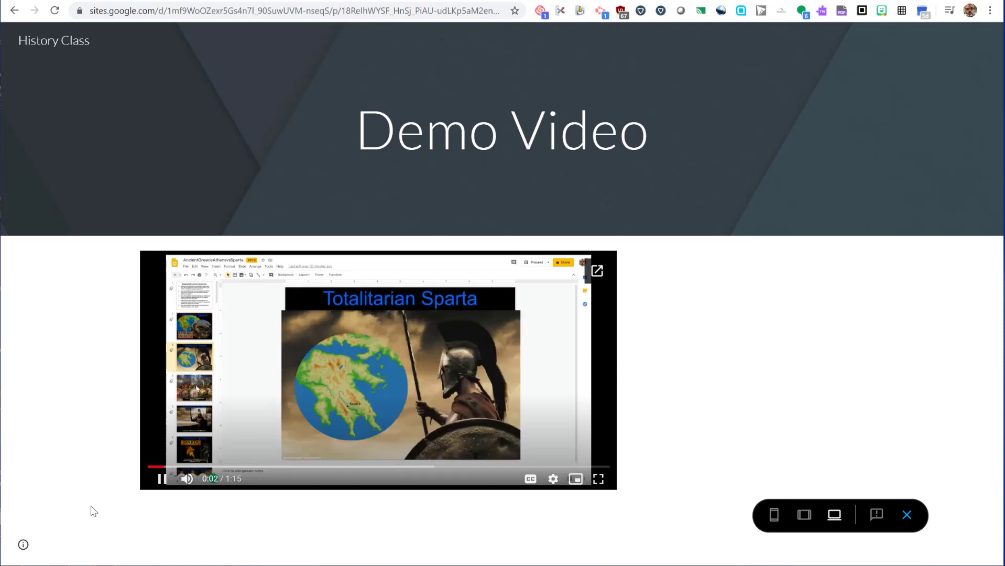
{"action": "left_click", "coordinate": [162, 479]}
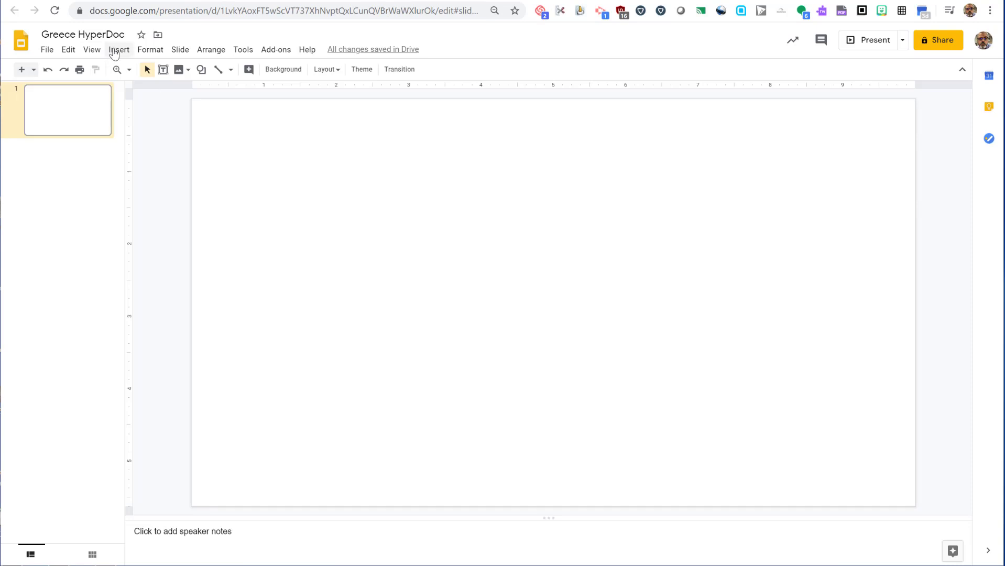
{"action": "left_click", "coordinate": [119, 51]}
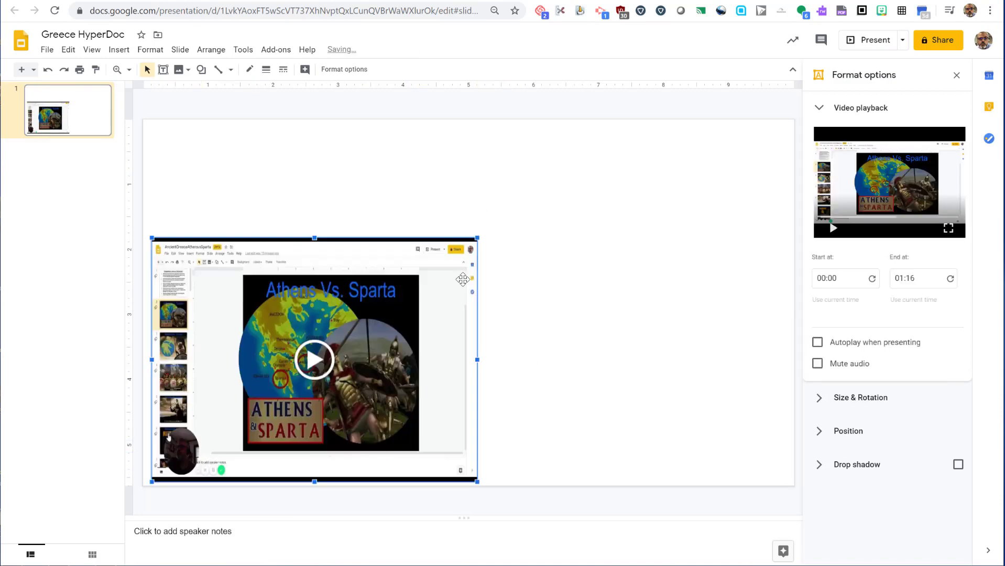
Enlarge the video and add the 'Questions to Consider' heading beside it
{"action": "left_click_drag", "start_coordinate": [477, 238], "coordinate": [522, 251]}
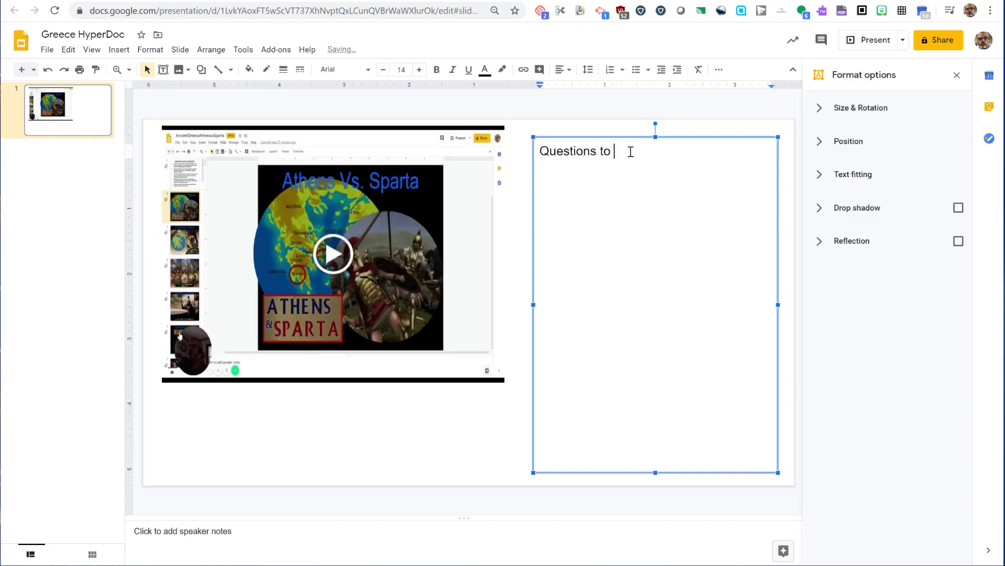
{"action": "type", "text": "Consider"}
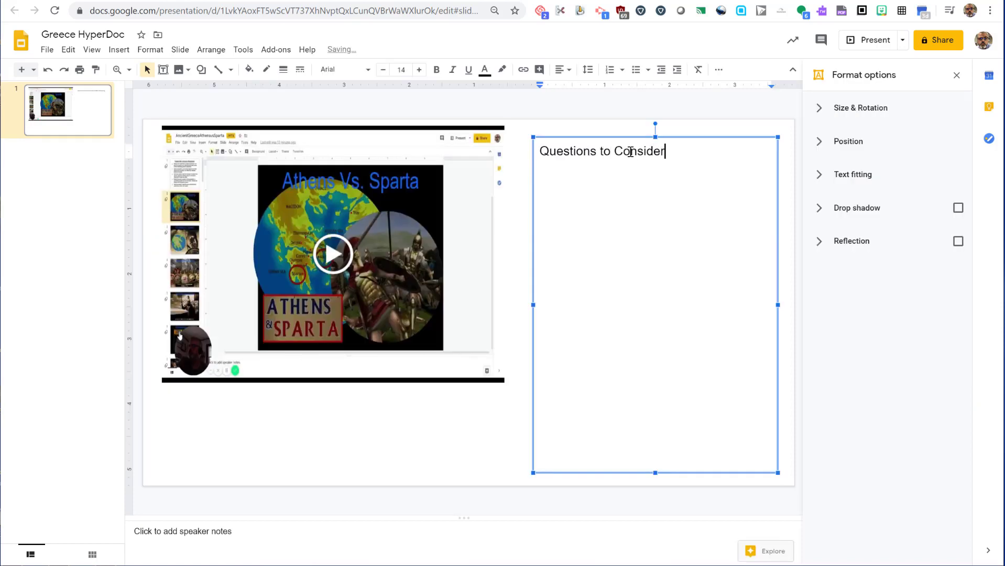
{"action": "key", "text": "Return"}
Add bulleted 'Question 1' and 'Question 2', then play the video to check it
{"action": "key", "text": "ctrl+shift+8"}
{"action": "type", "text": "Question 1"}
{"action": "key", "text": "Return"}
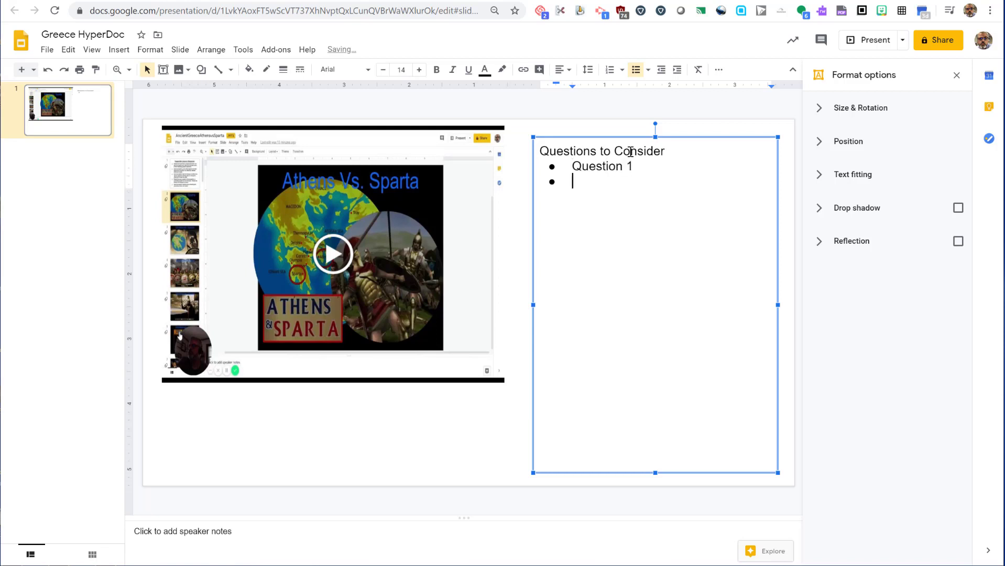
{"action": "type", "text": "Question 2"}
{"action": "key", "text": "Return"}
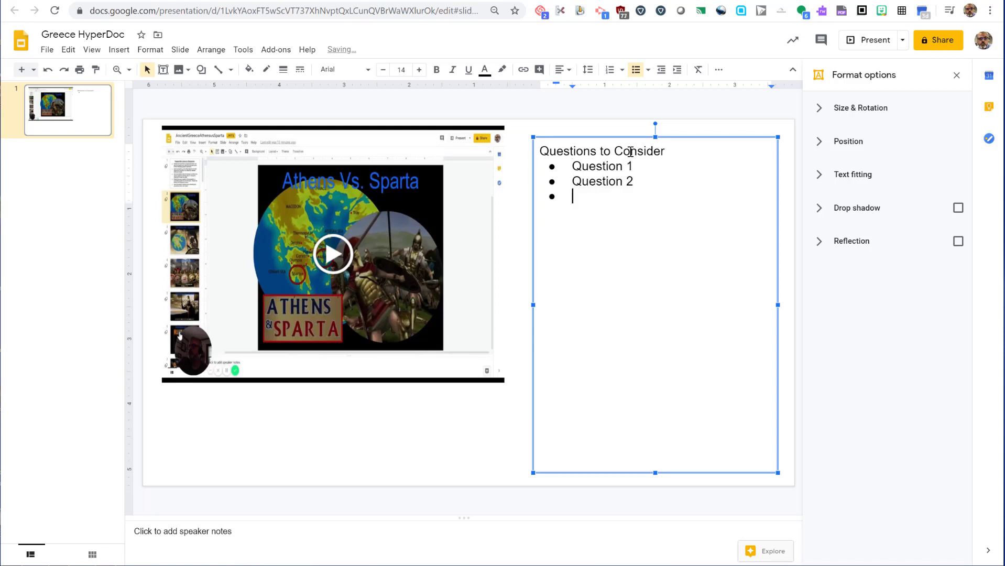
{"action": "key", "text": "Return"}
{"action": "key", "text": "Return"}
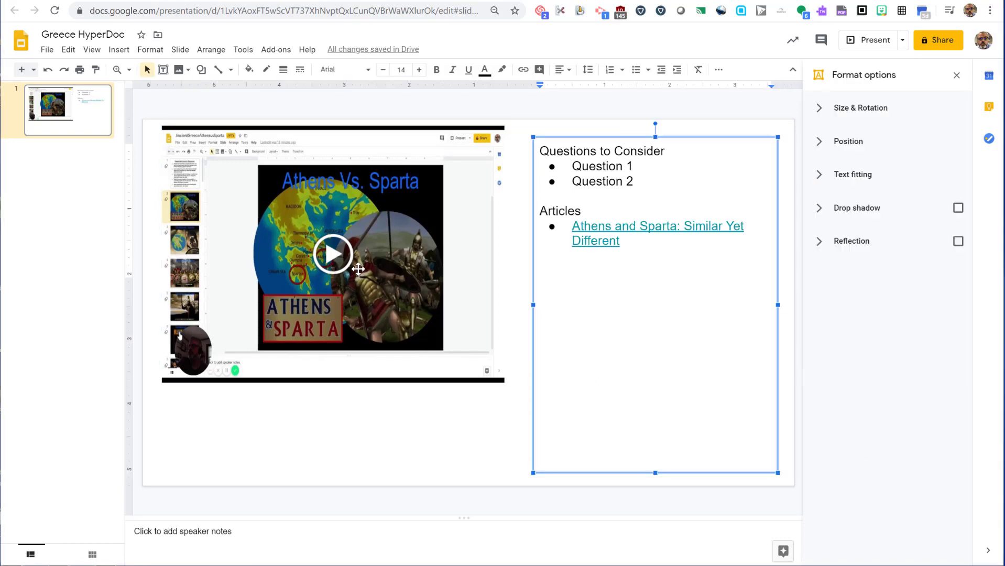
{"action": "left_click", "coordinate": [342, 257]}
{"action": "left_click", "coordinate": [342, 256]}
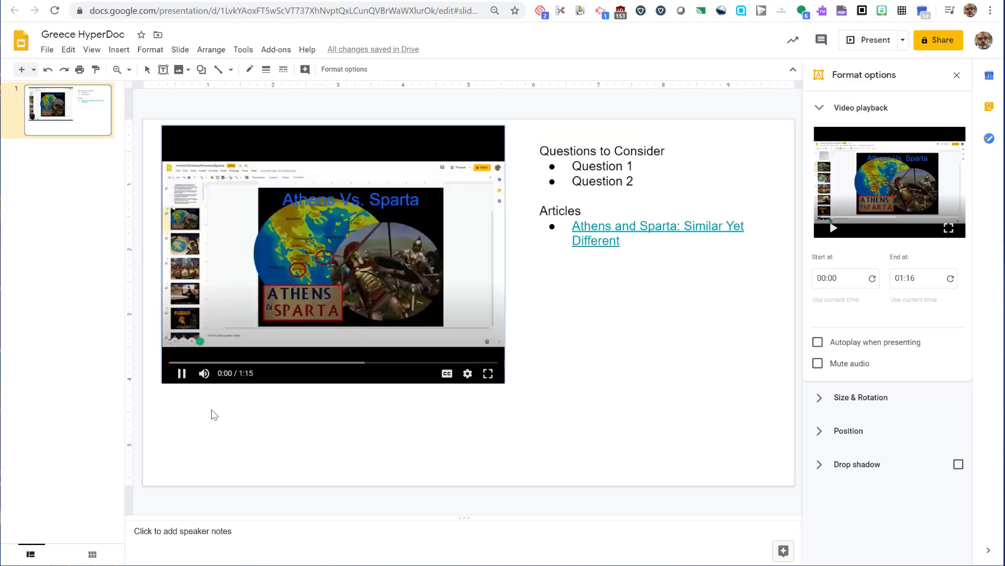